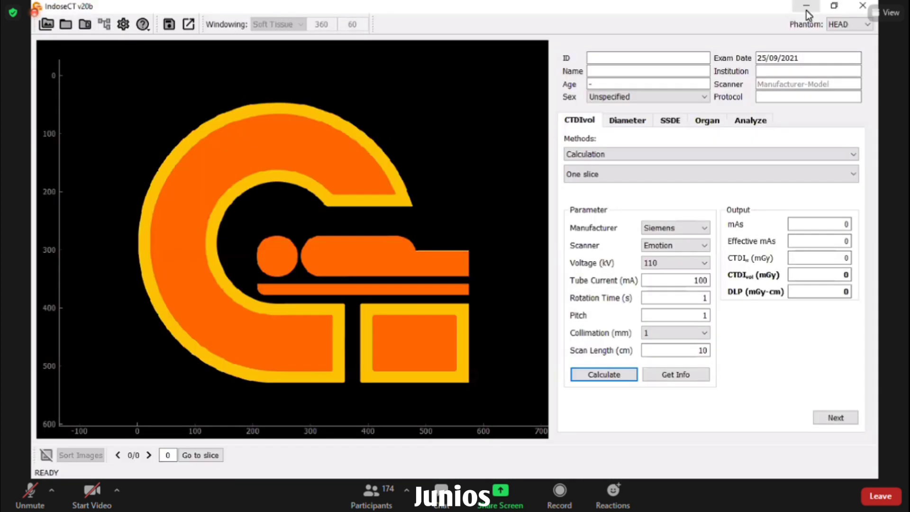
- Hide PowerPoint, restore the IndoseCT v20b window from the taskbar, and close it
click(805, 10)
key(super+d)
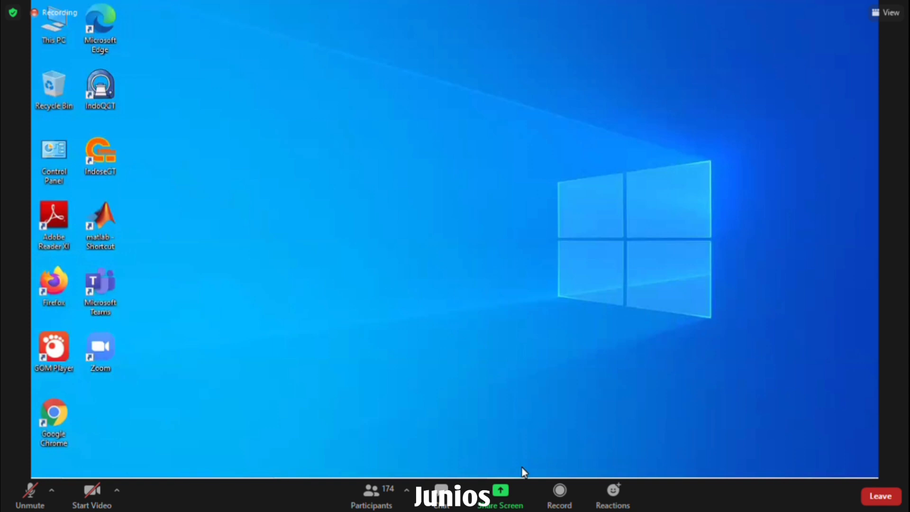
click(562, 463)
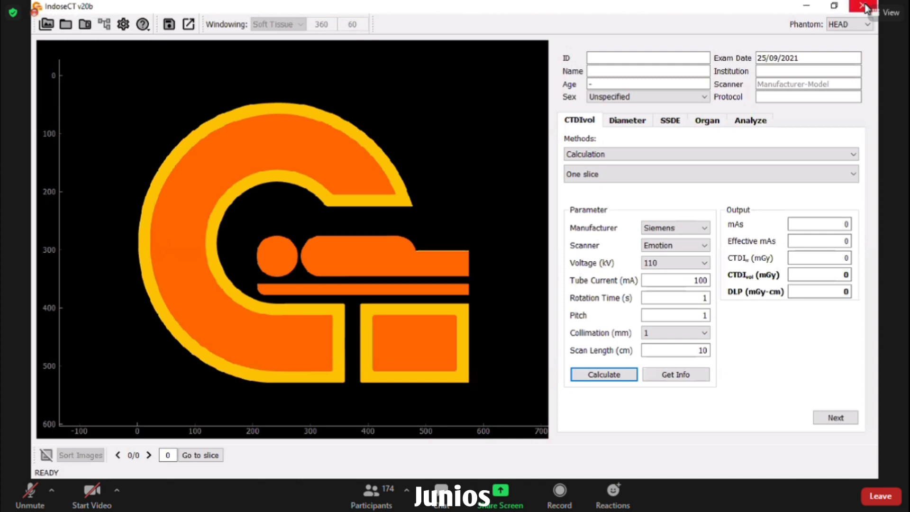
click(864, 6)
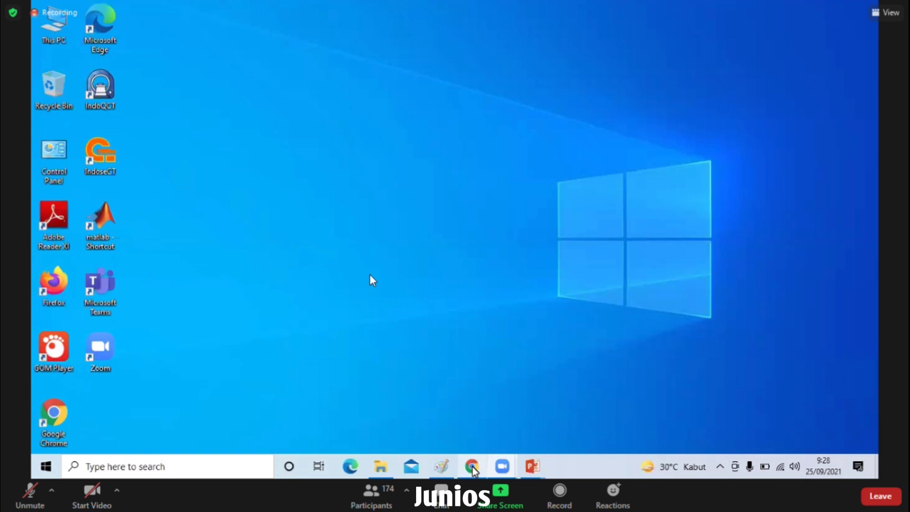
mouse_move(473, 469)
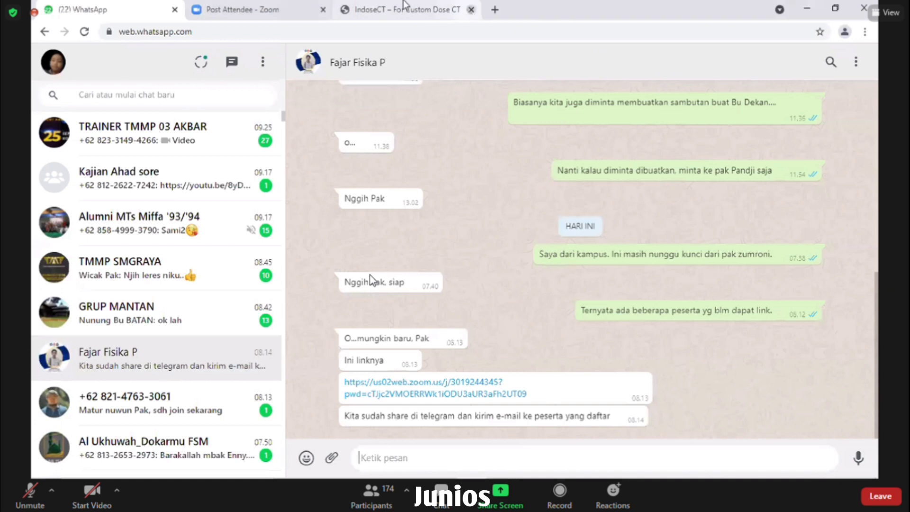
- Close the old IndoseCT website tab in Chrome
middle_click(346, 12)
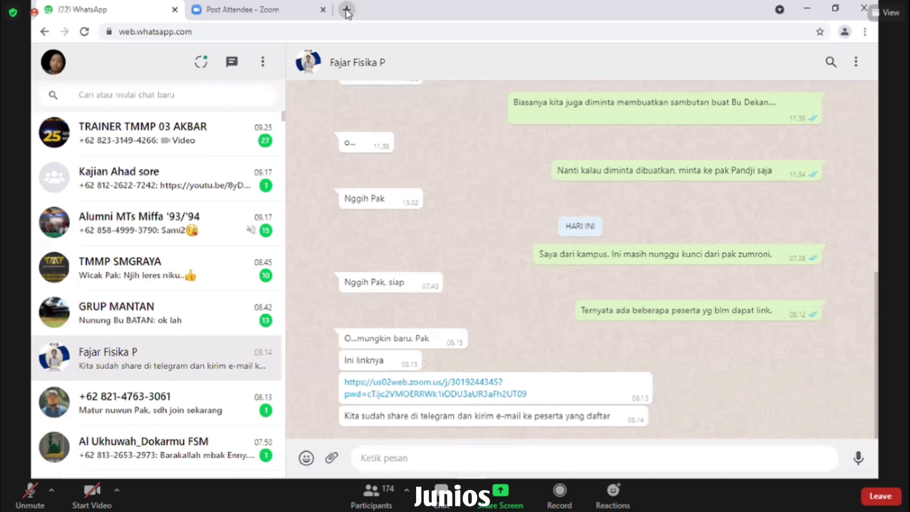
- Load indosect.com in the current Chrome tab
click(273, 32)
text(in)
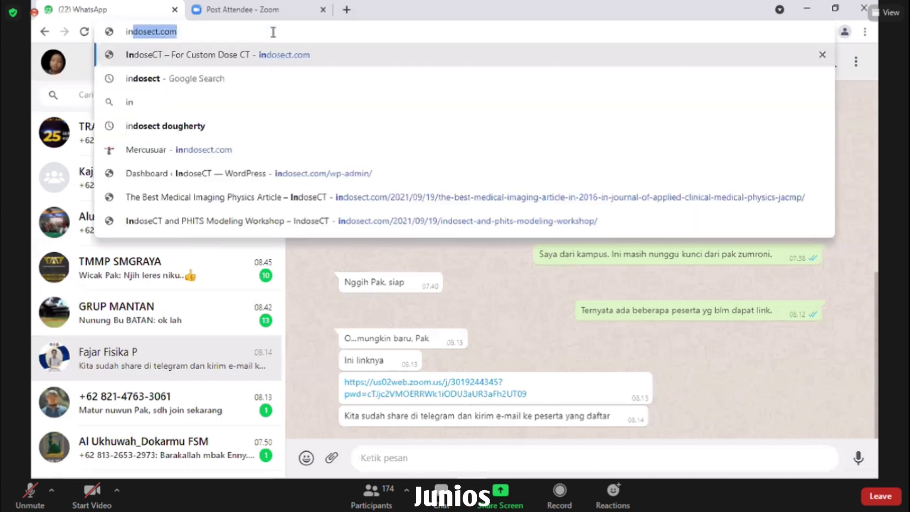
text(do)
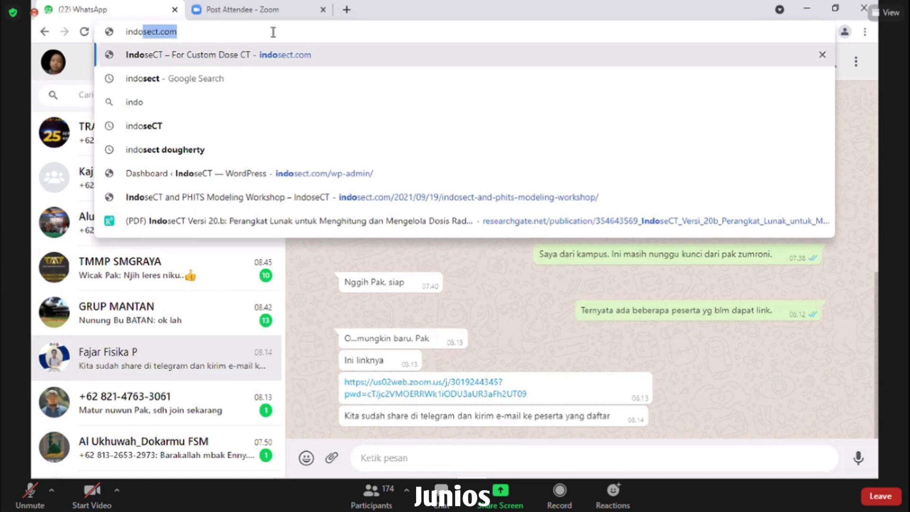
text(se)
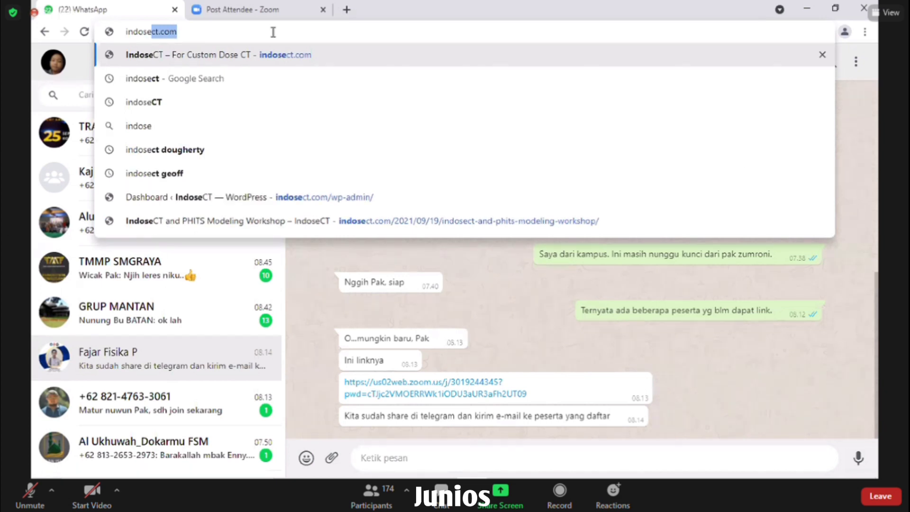
text(ct)
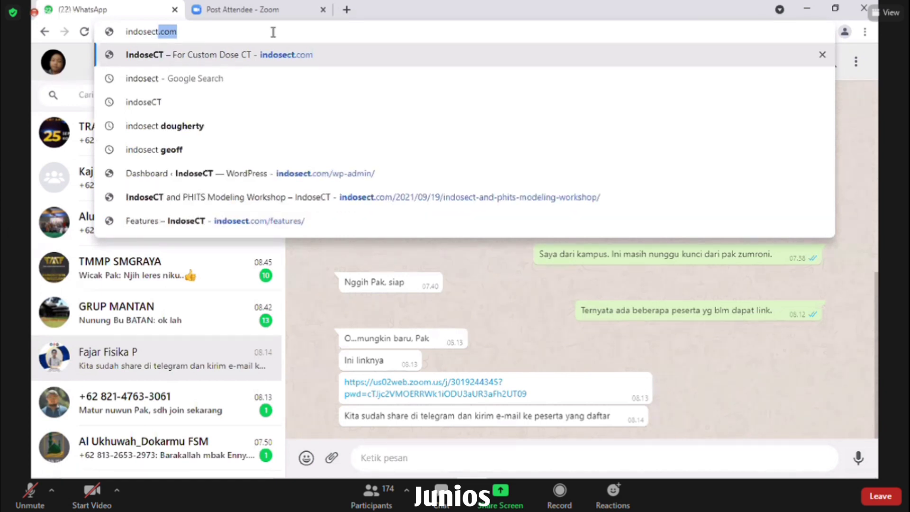
text(.com)
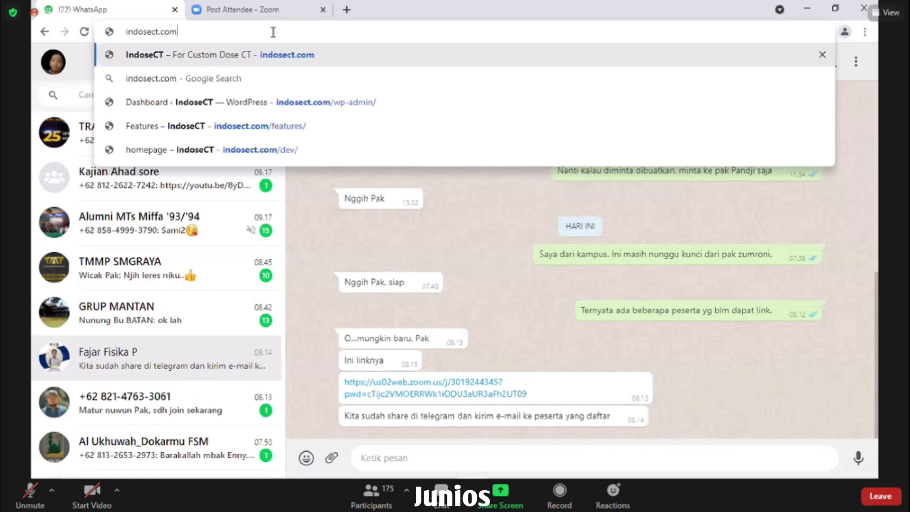
key(Return)
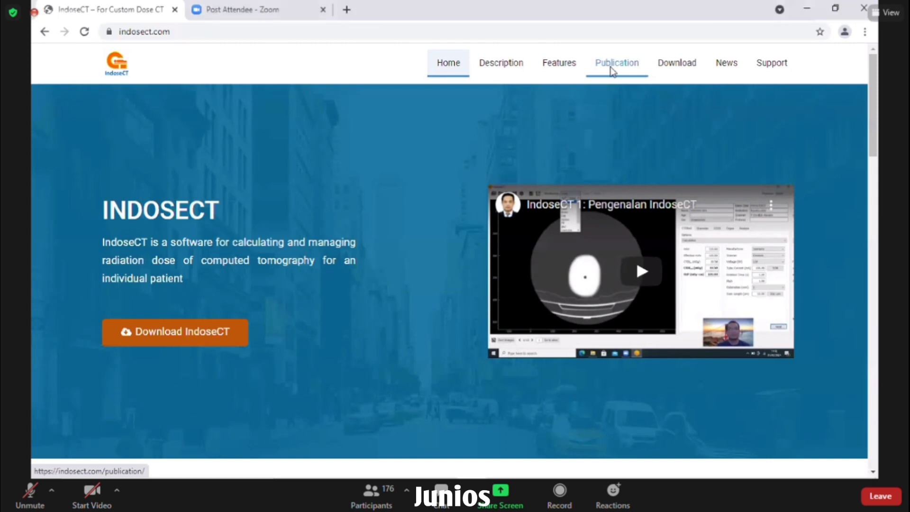
- Browse Publications, view and close the effective-diameter paper, then go to the Download page
click(610, 69)
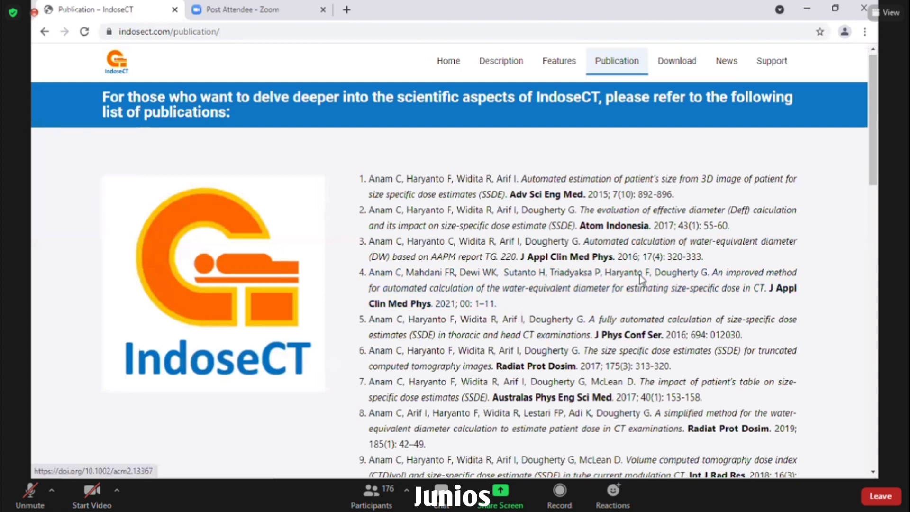
click(635, 214)
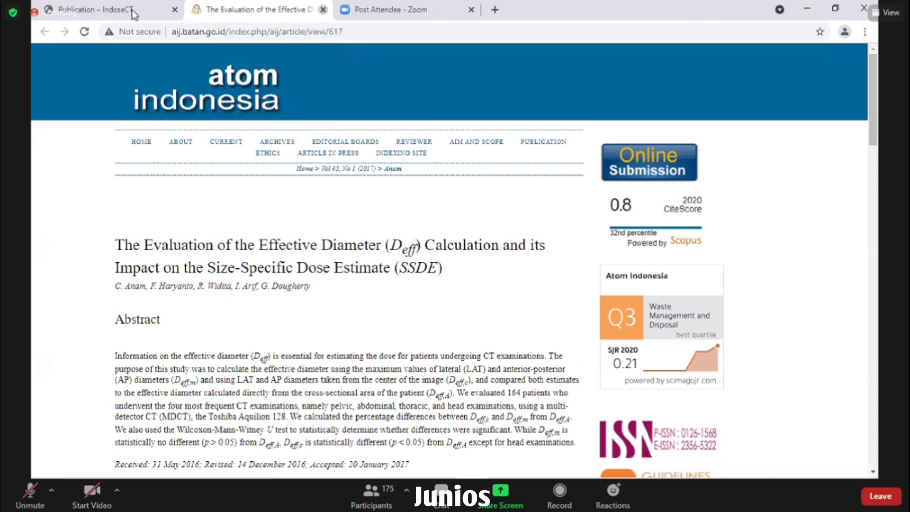
click(322, 10)
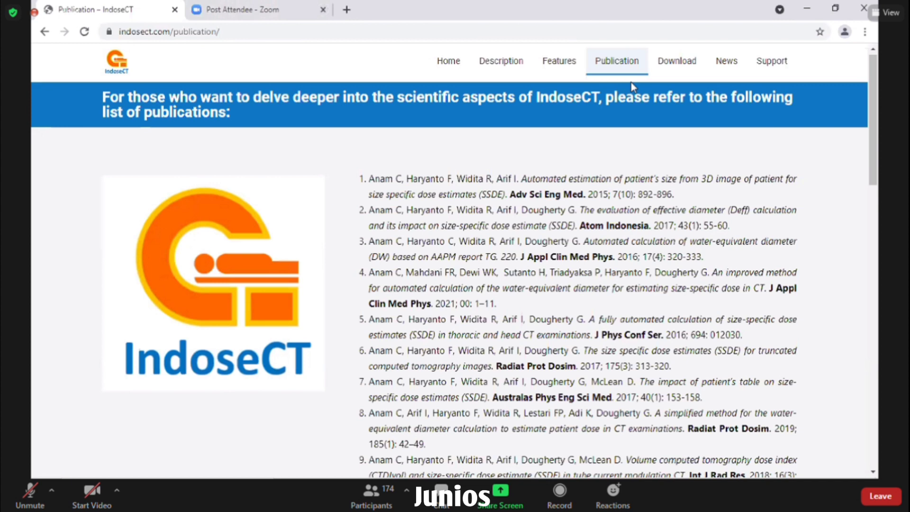
click(679, 63)
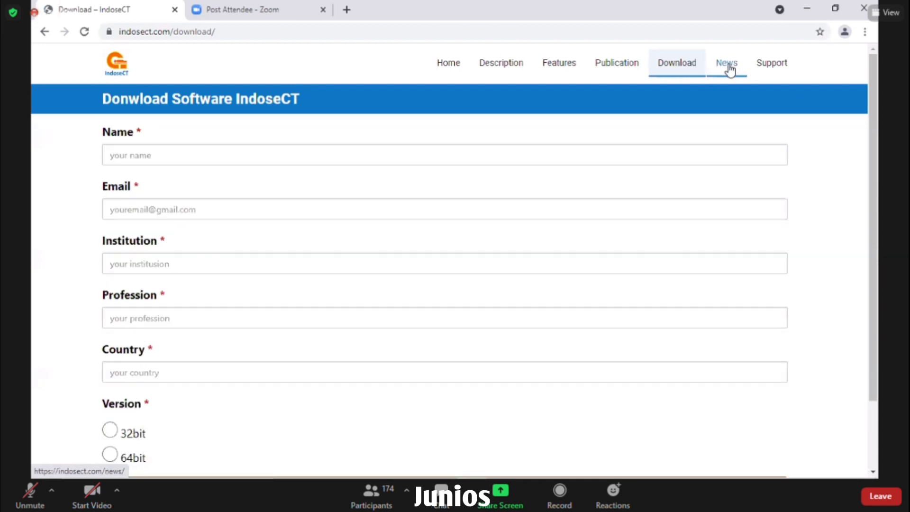
- Visit the News page, then the Support feedback page, then return Home
click(728, 66)
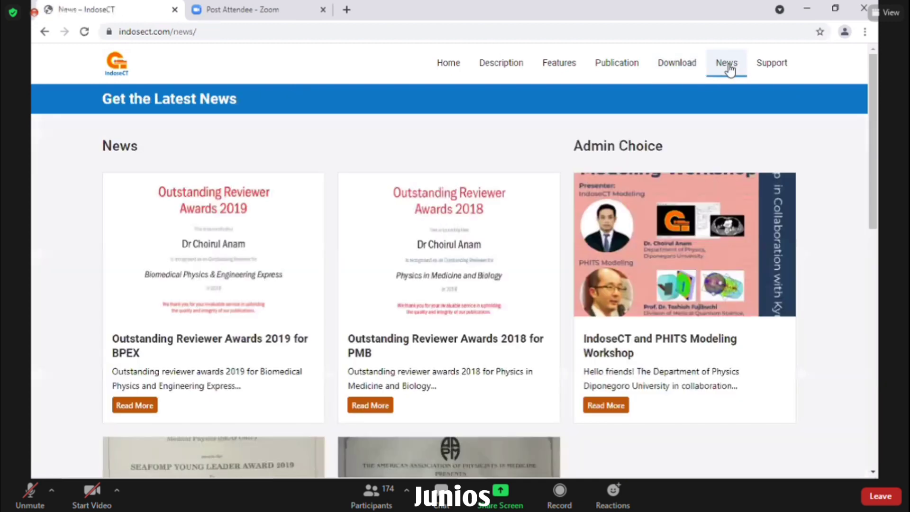
click(774, 65)
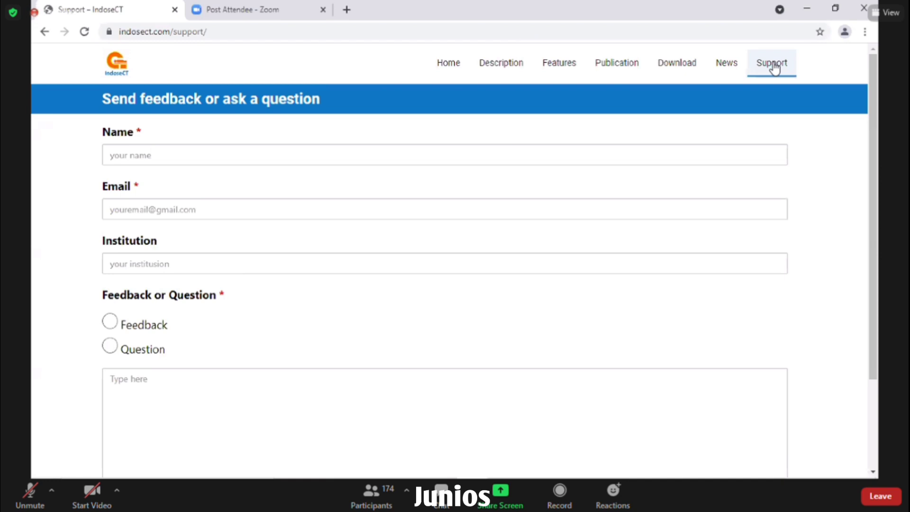
click(448, 63)
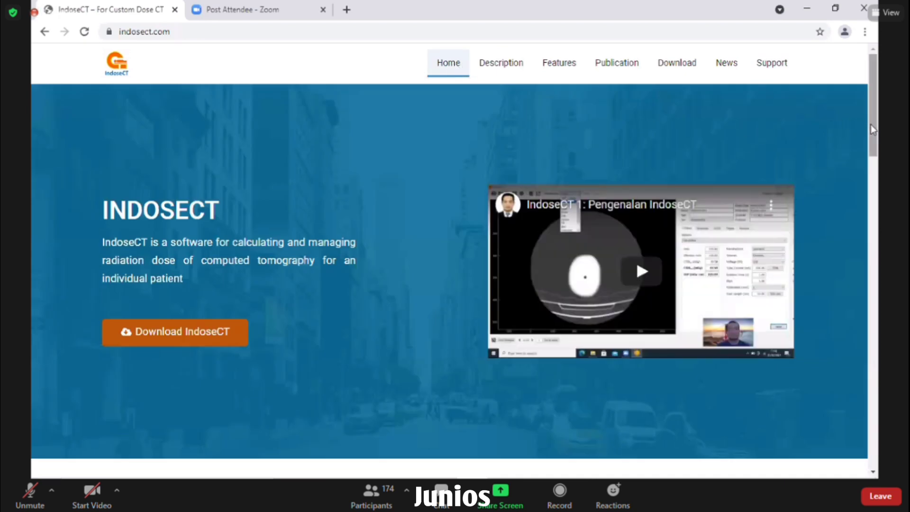
- Scroll the home page through the Developers cards to the contact info and disclaimer, then back to top
scroll(870, 124, down, 1)
scroll(873, 148, down, 2)
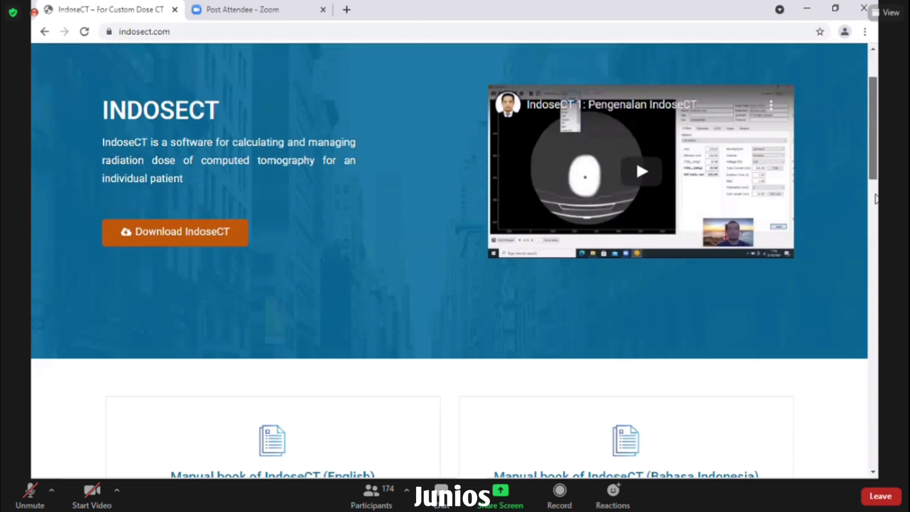
scroll(876, 201, down, 6)
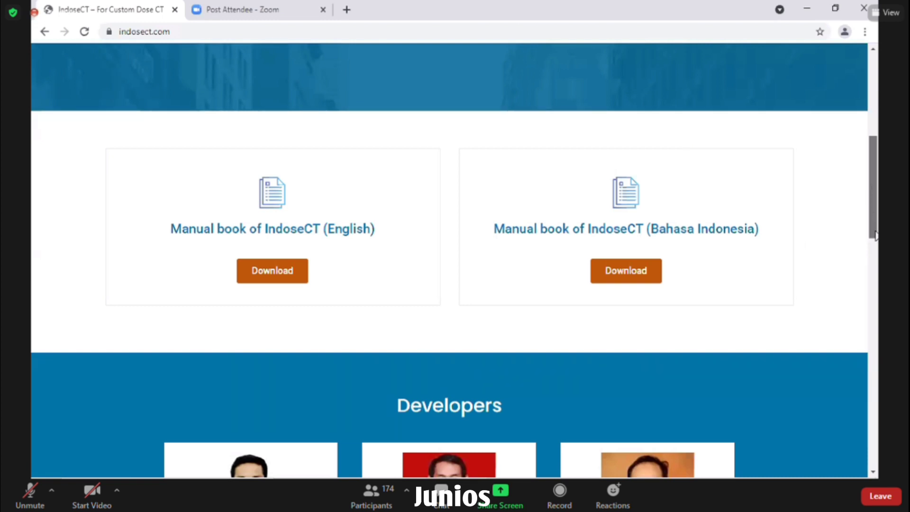
scroll(875, 236, down, 6)
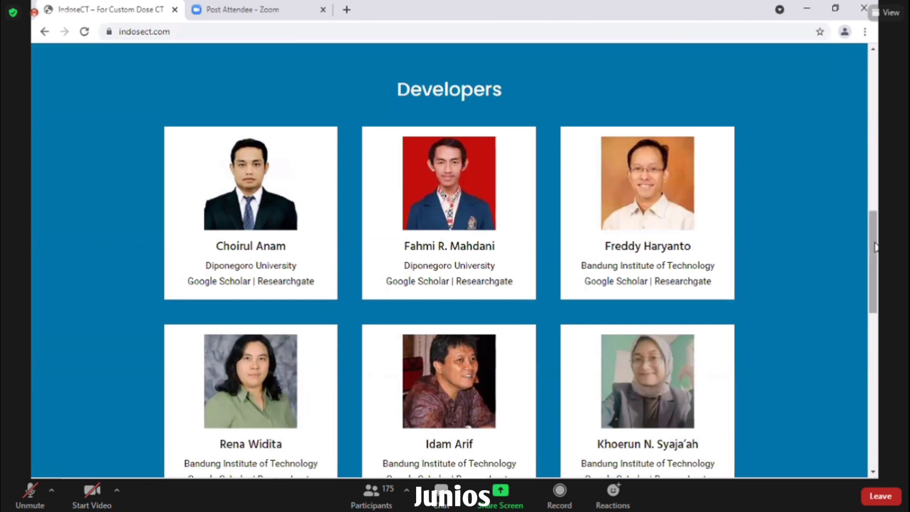
drag(874, 258, 875, 286)
scroll(875, 286, down, 1)
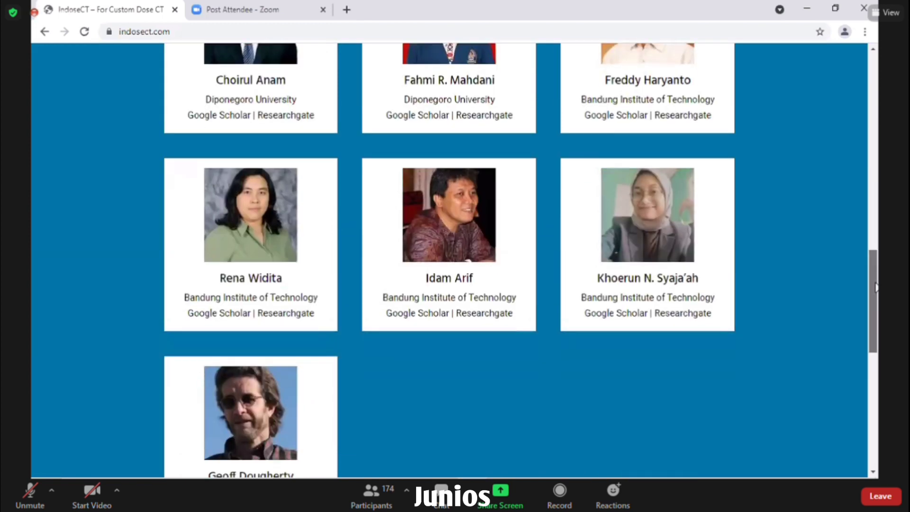
scroll(876, 286, down, 2)
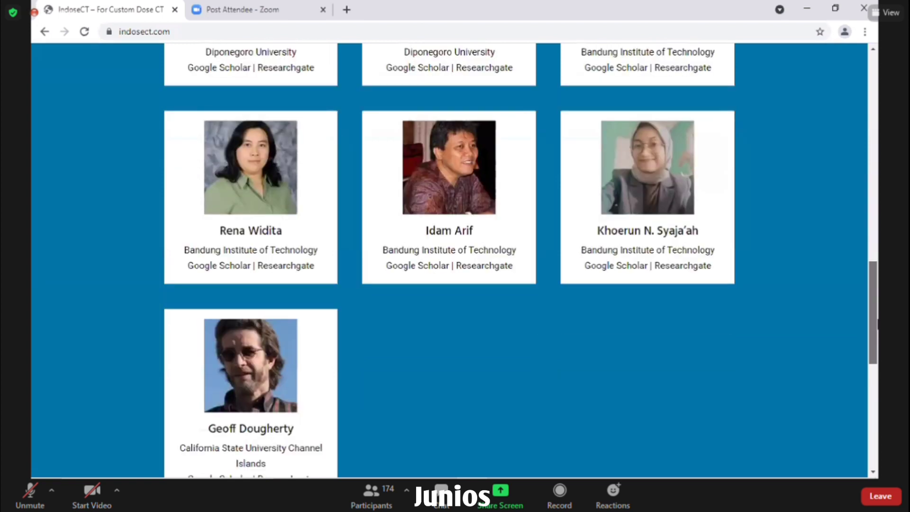
click(876, 407)
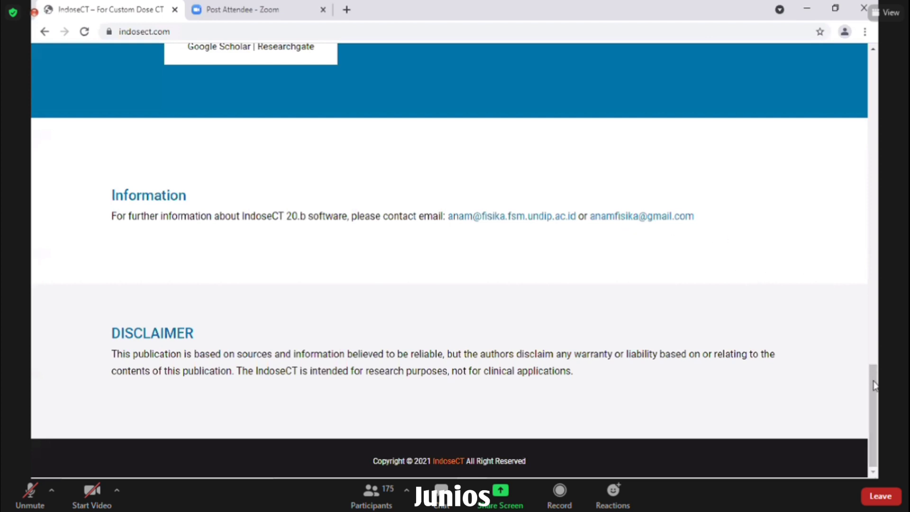
click(868, 73)
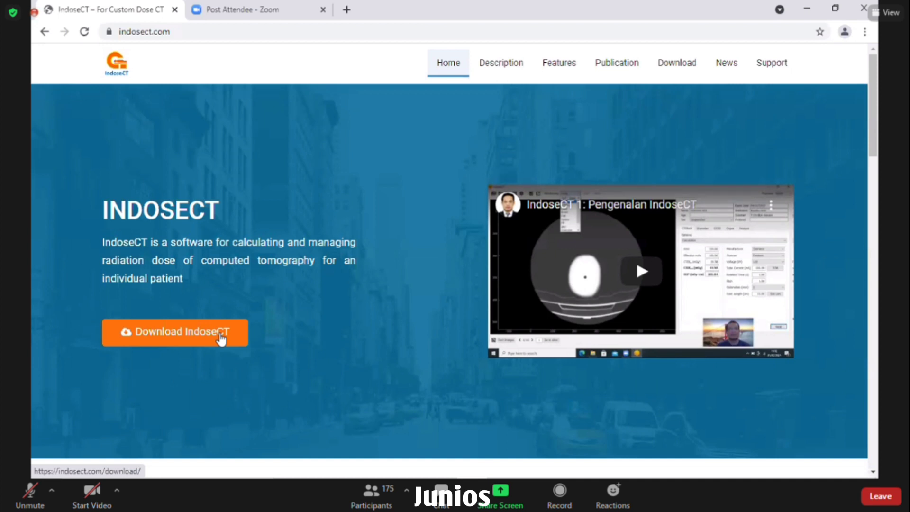
- Open the download form and autofill the name and email fields with saved entries
click(220, 339)
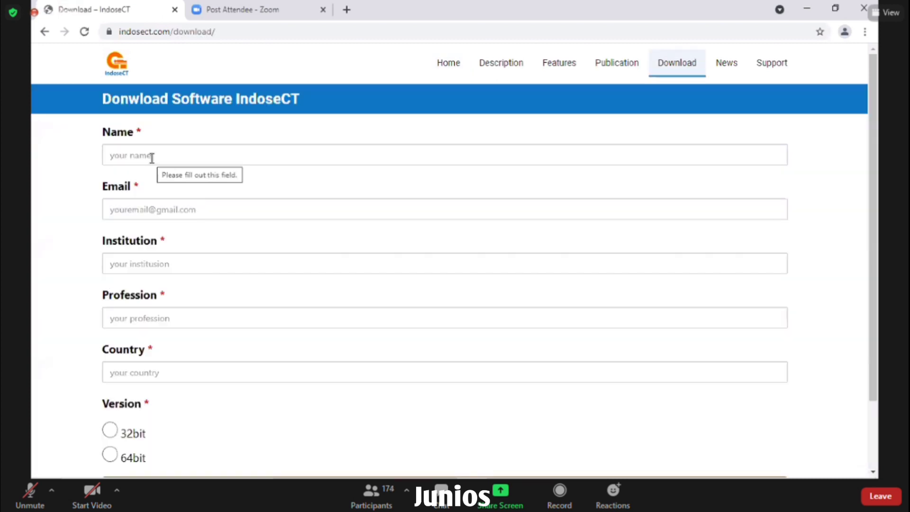
click(152, 158)
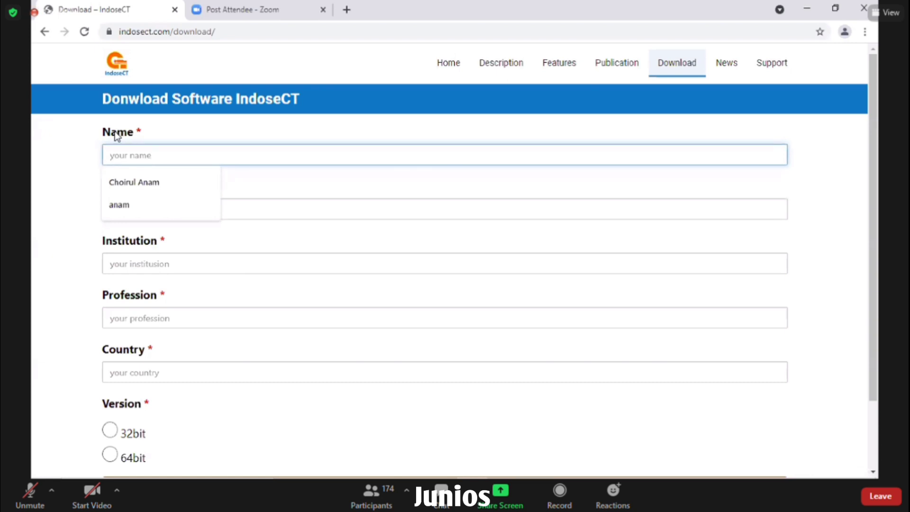
click(153, 185)
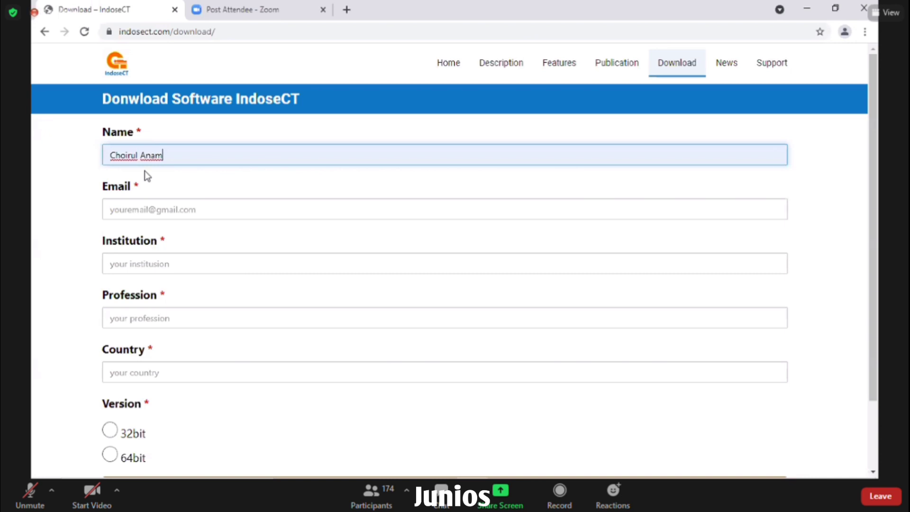
click(141, 209)
key(Down)
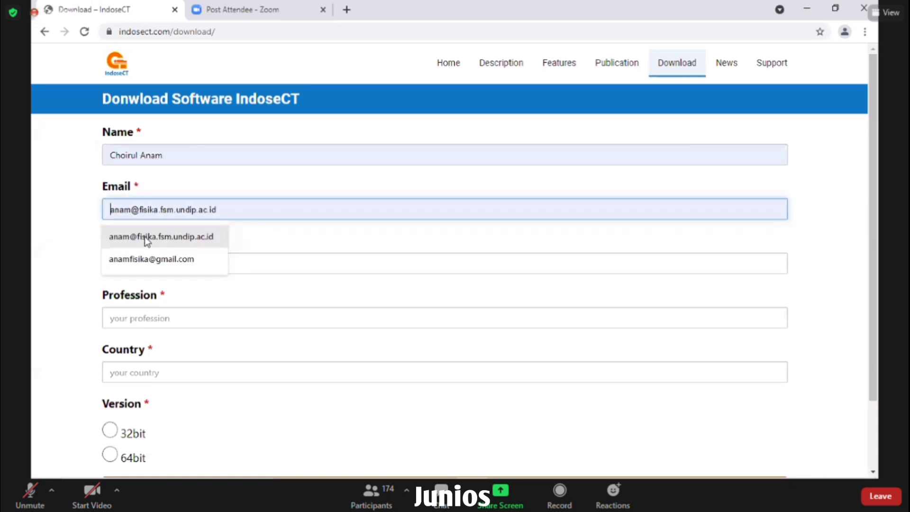
click(144, 236)
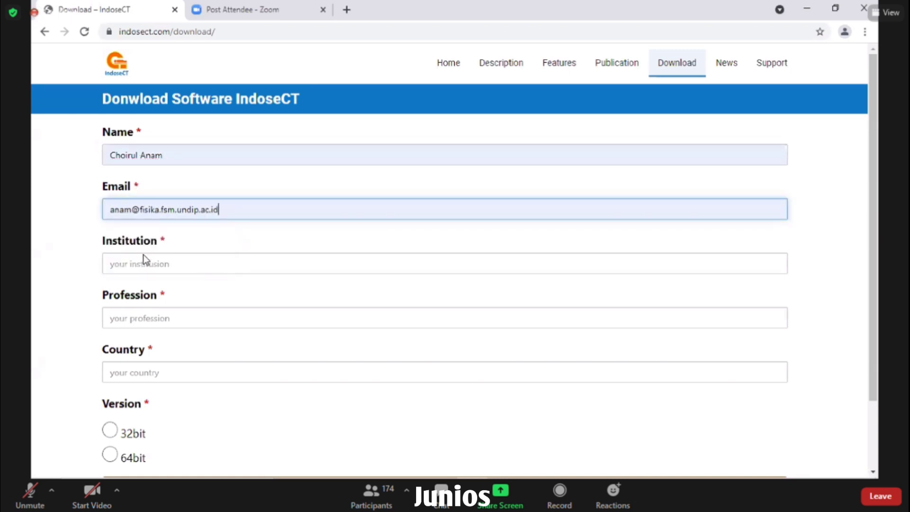
- Set profession Medical Physicist, country Indonesia, and institution Diponegoro University
click(138, 316)
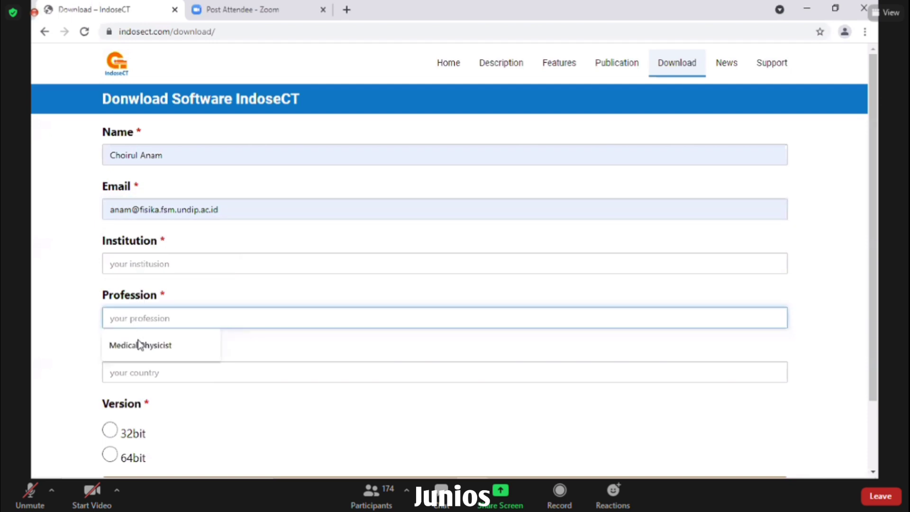
click(141, 346)
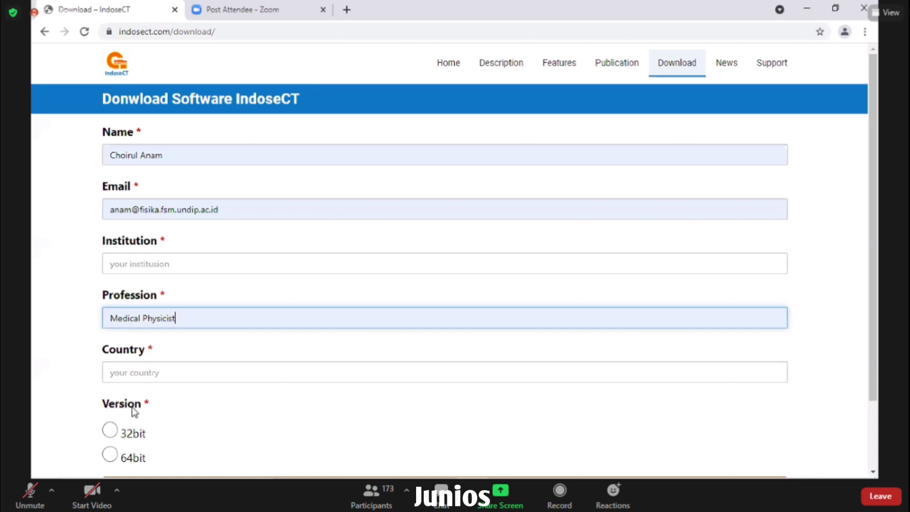
key(Tab)
text(Indonesia)
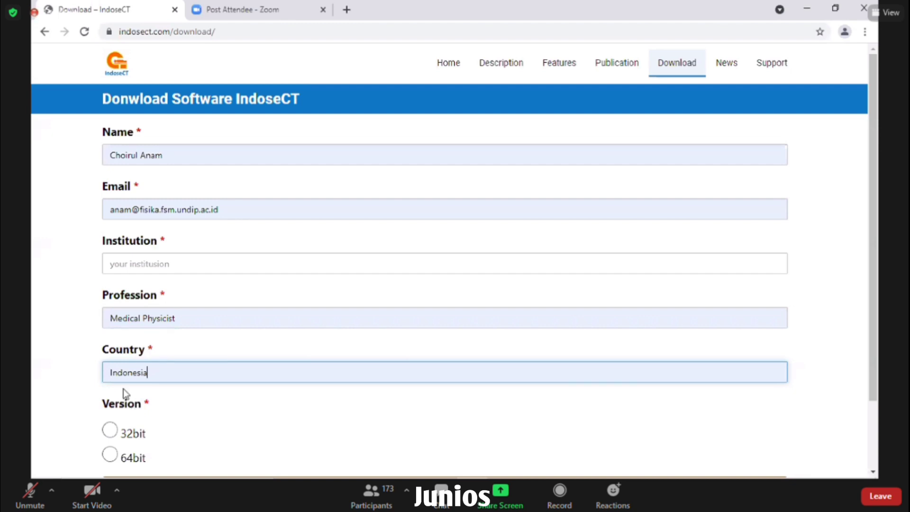
click(149, 261)
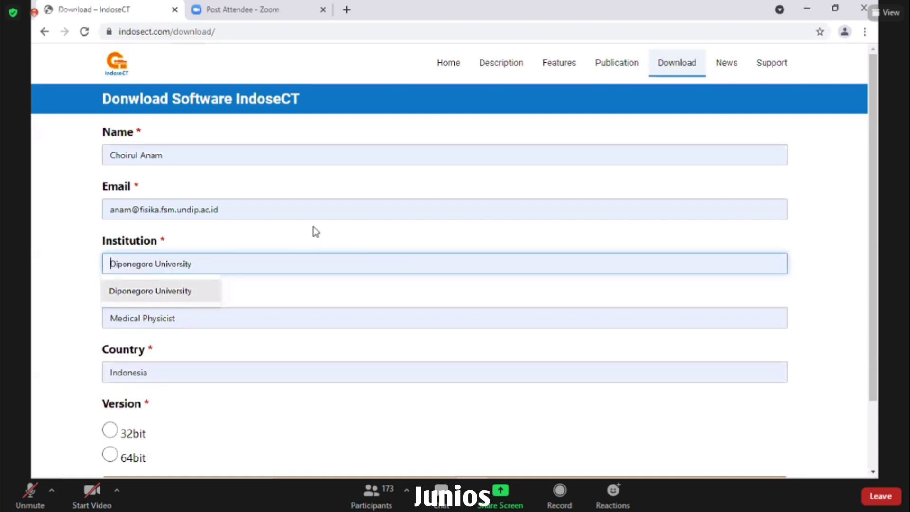
key(Return)
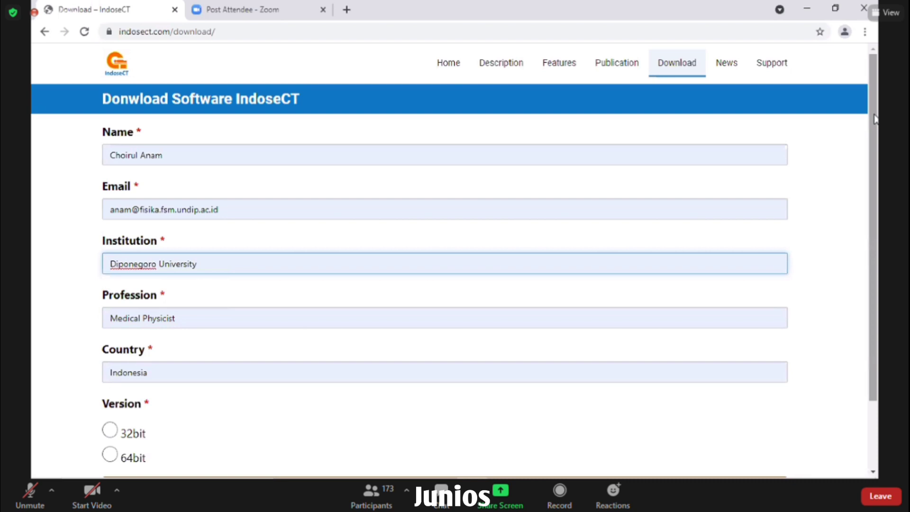
- Pick the 64bit version and submit the form with Download IndoseCT
scroll(874, 121, down, 1)
scroll(848, 198, down, 2)
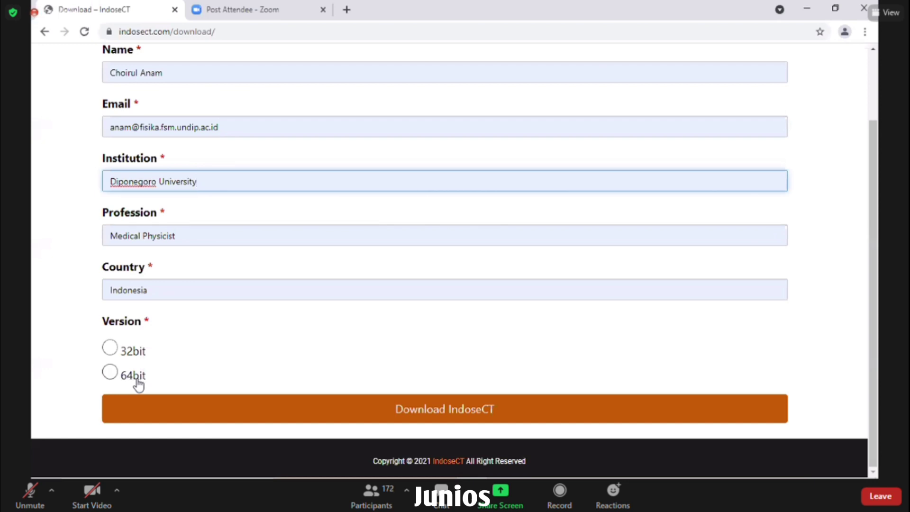
click(110, 374)
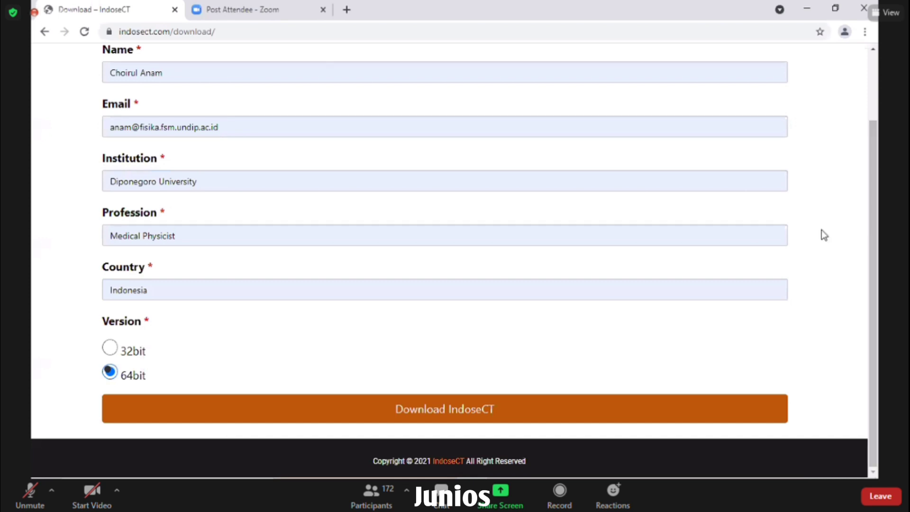
click(175, 413)
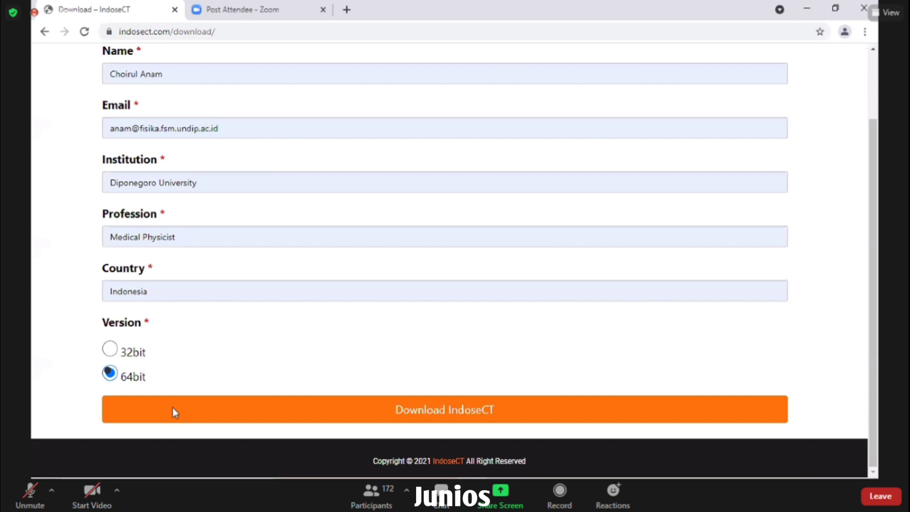
click(173, 407)
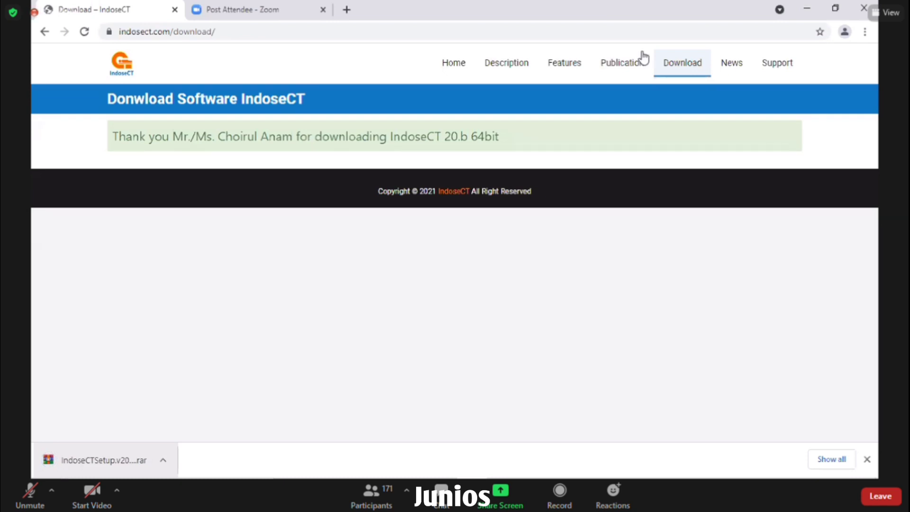
- Minimize Chrome once the IndoseCT setup .rar download has finished
click(807, 10)
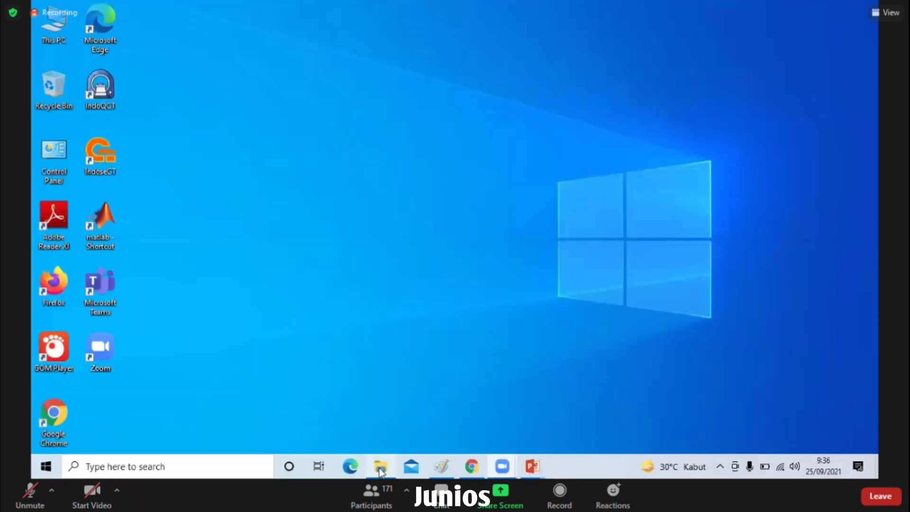
- Open File Explorer's Downloads folder showing the IndoseCTSetup.v20b.29 64bit (1) archive
click(380, 468)
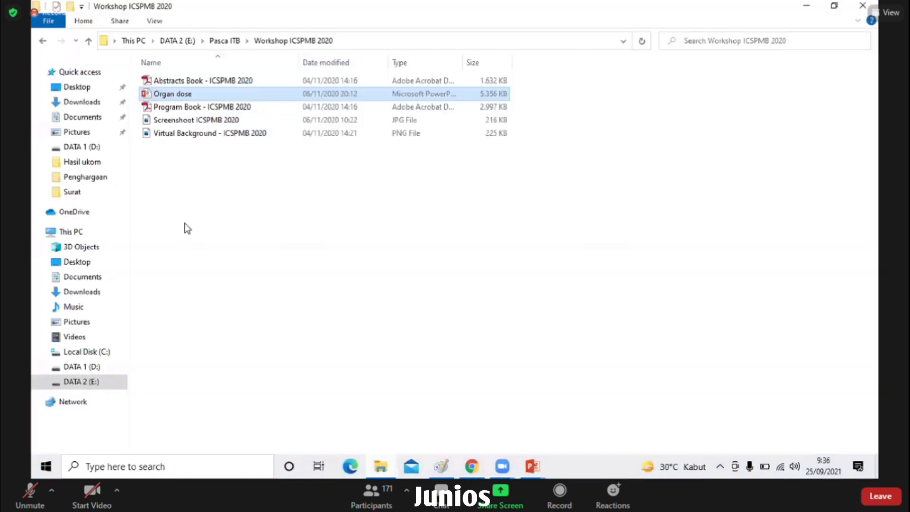
click(86, 102)
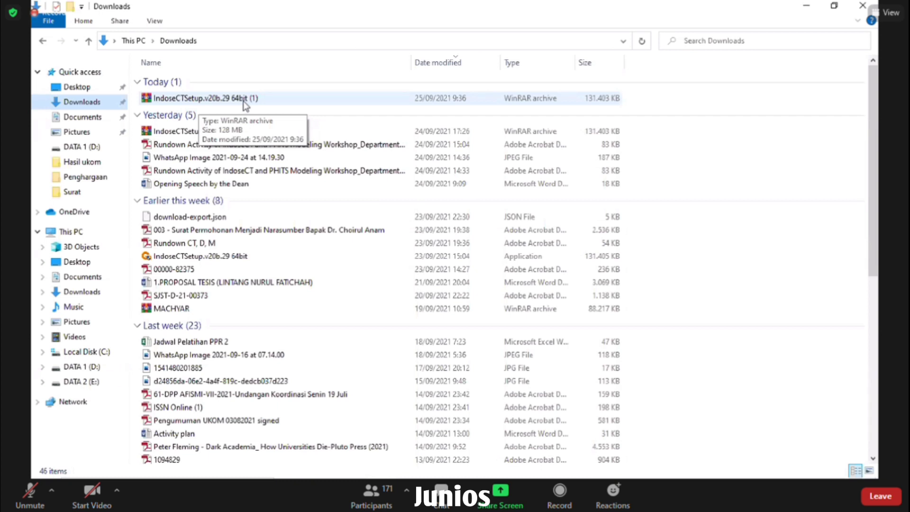
- Try extracting the setup archive into Downloads, cancel the file replace, and select IndoseCTSetup.v20b.29 64bit
click(244, 99)
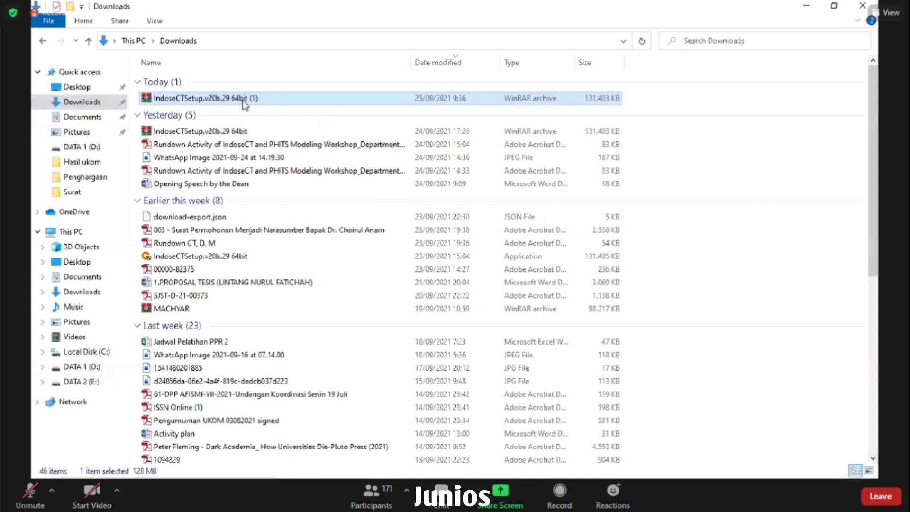
right_click(244, 101)
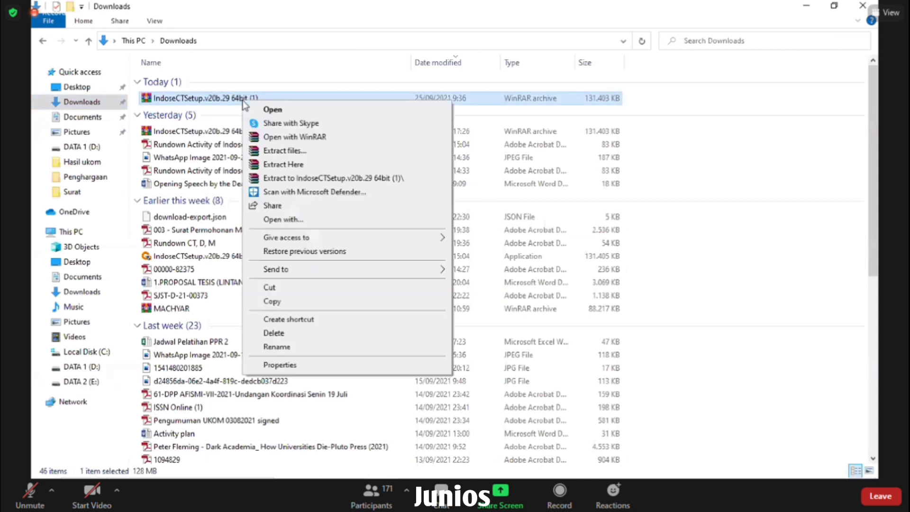
click(297, 166)
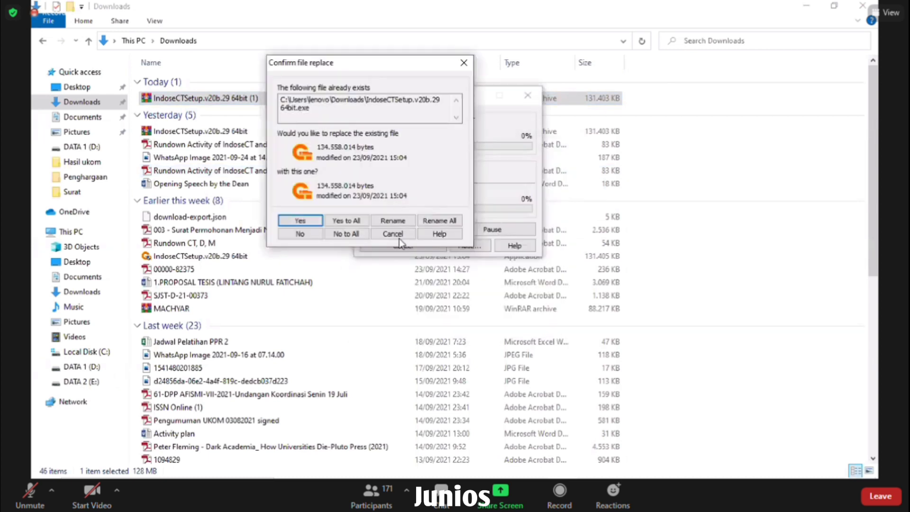
click(392, 235)
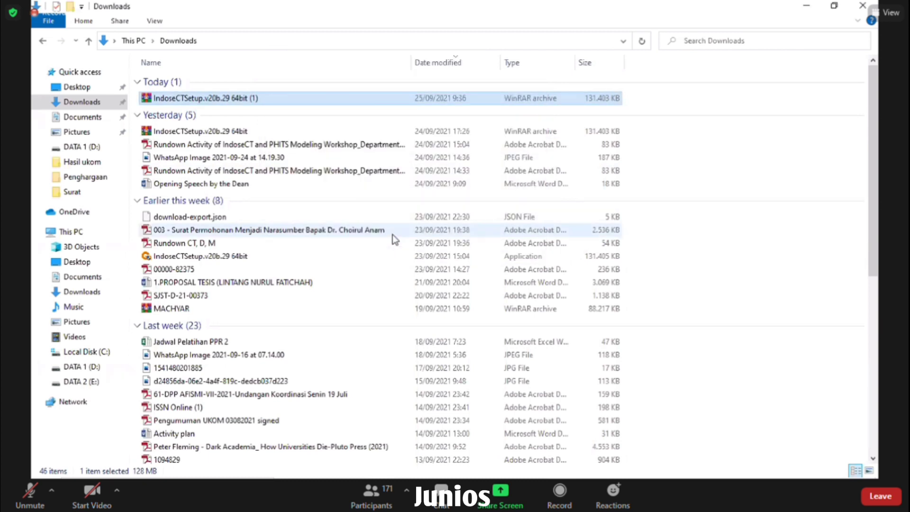
click(226, 258)
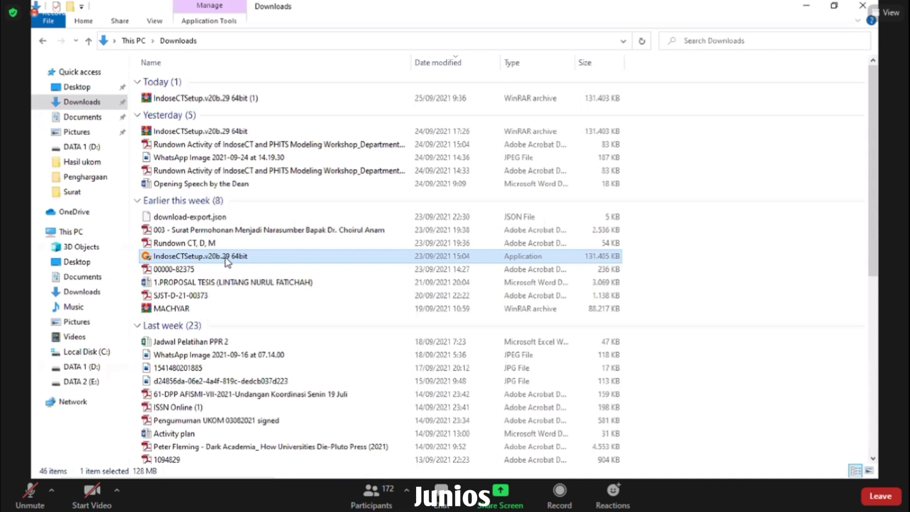
- Minimize the Downloads window to reveal the desktop
click(31, 494)
click(31, 495)
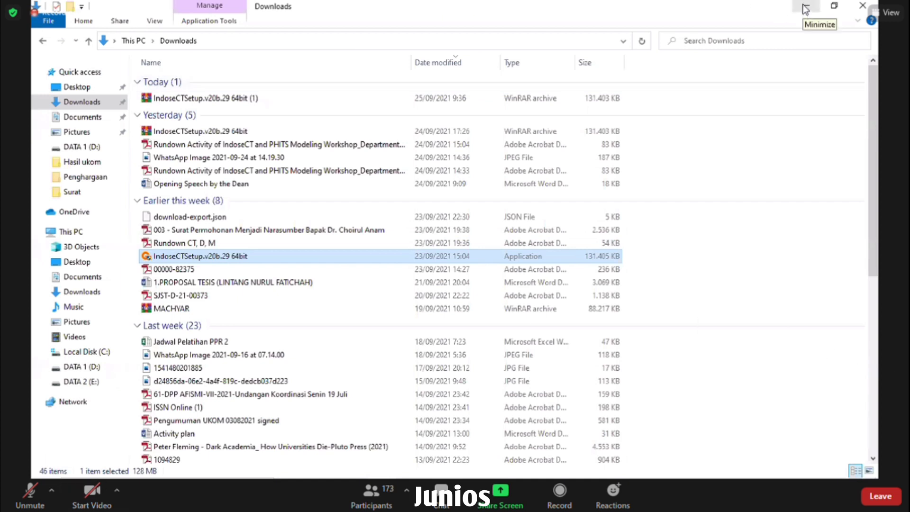
click(806, 8)
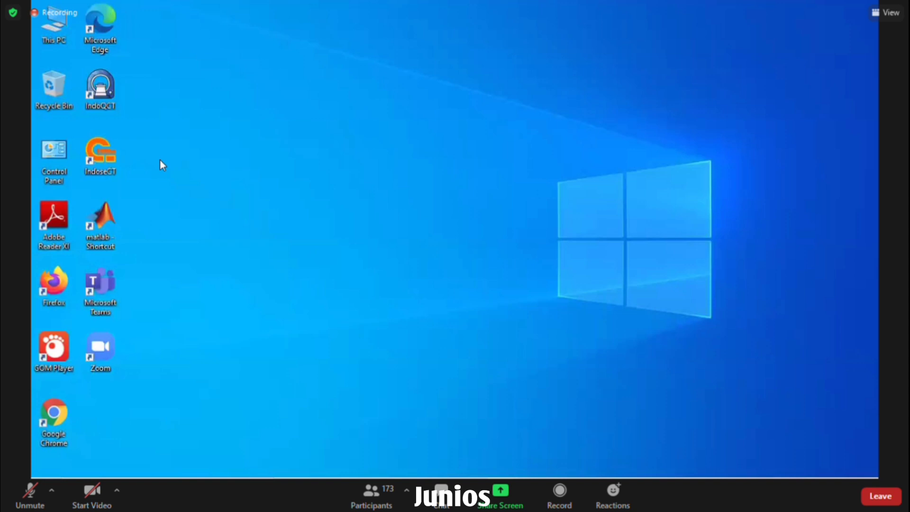
- Choose Uninstall on IndoseCT in the Start menu's app list to open Programs and Features
mouse_move(47, 474)
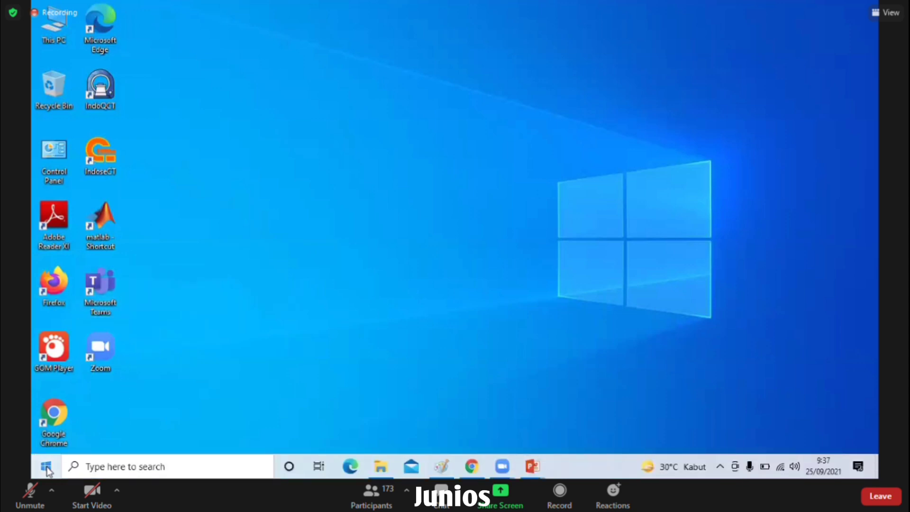
click(46, 467)
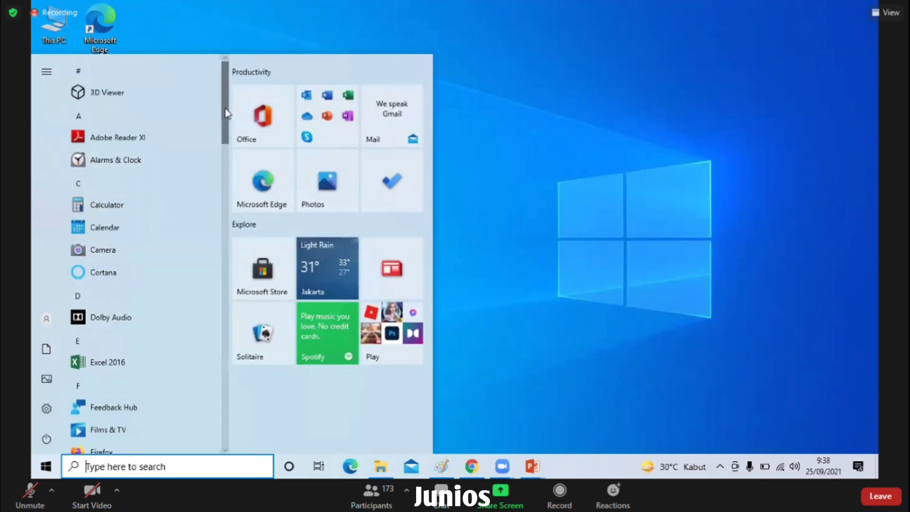
drag(226, 122, 229, 191)
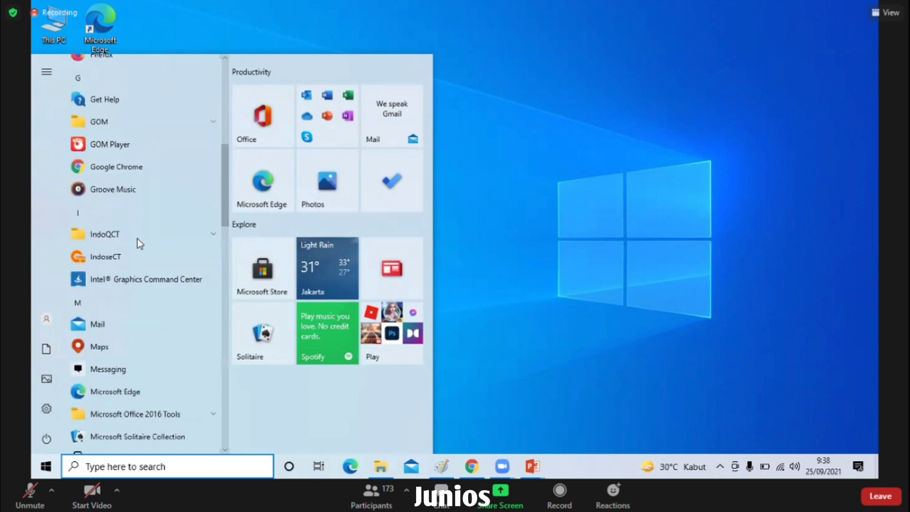
right_click(118, 261)
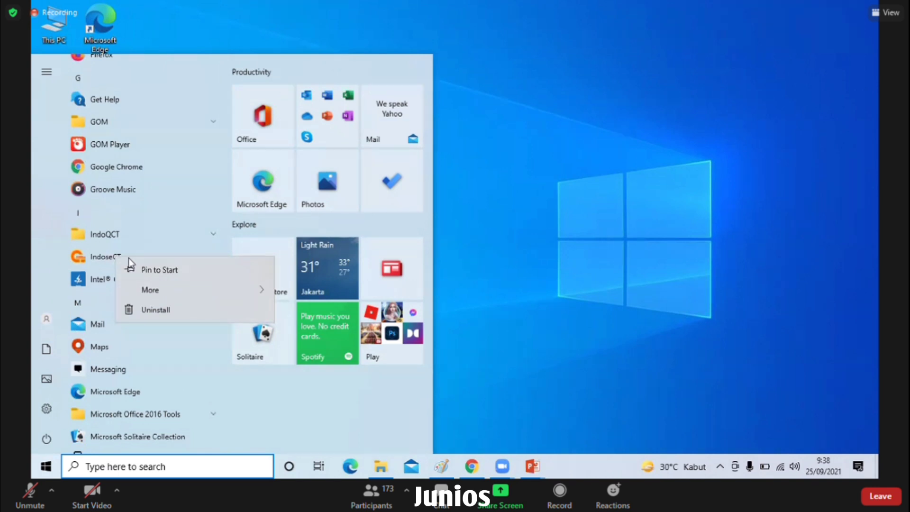
click(156, 309)
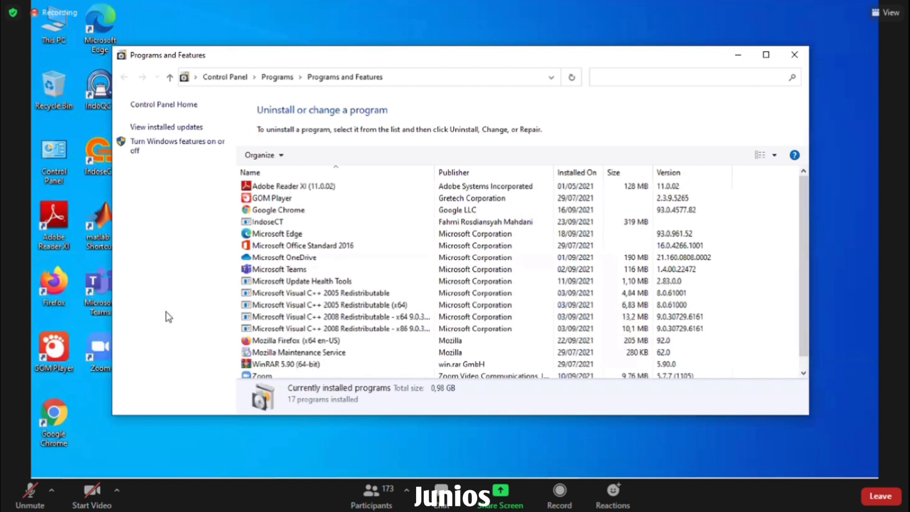
- Remove IndoseCT with Uninstall/Change in Programs and Features and close the finished uninstall wizard
click(268, 221)
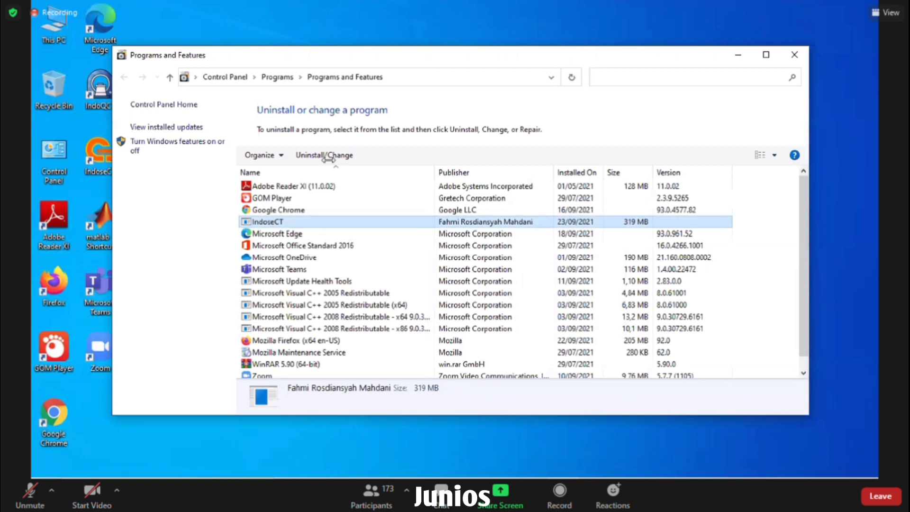
click(347, 156)
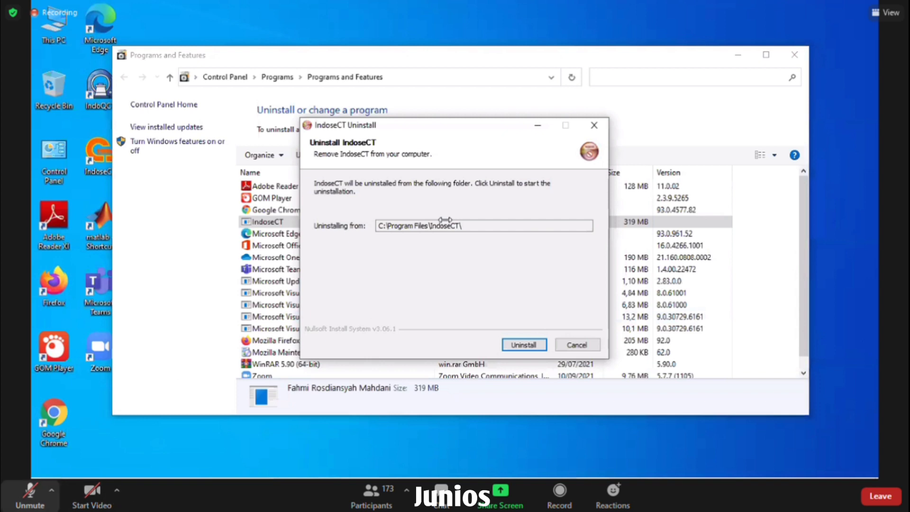
click(524, 345)
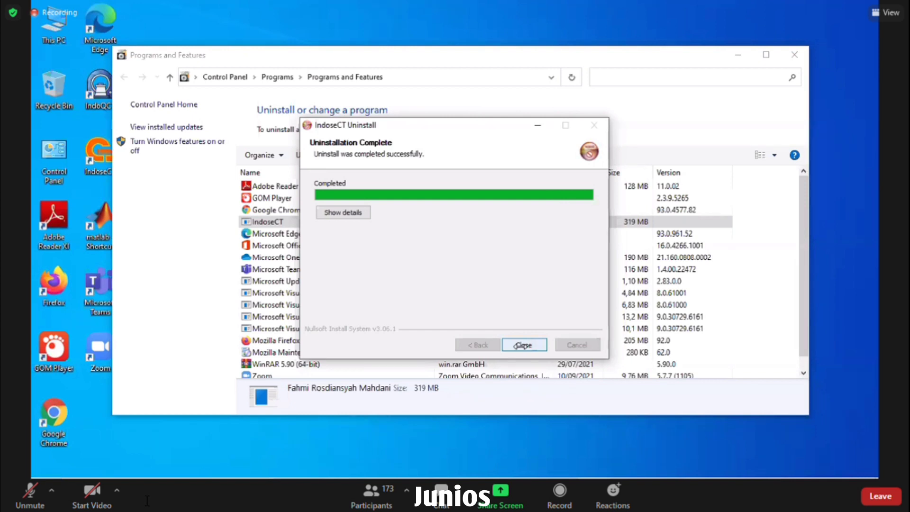
click(522, 345)
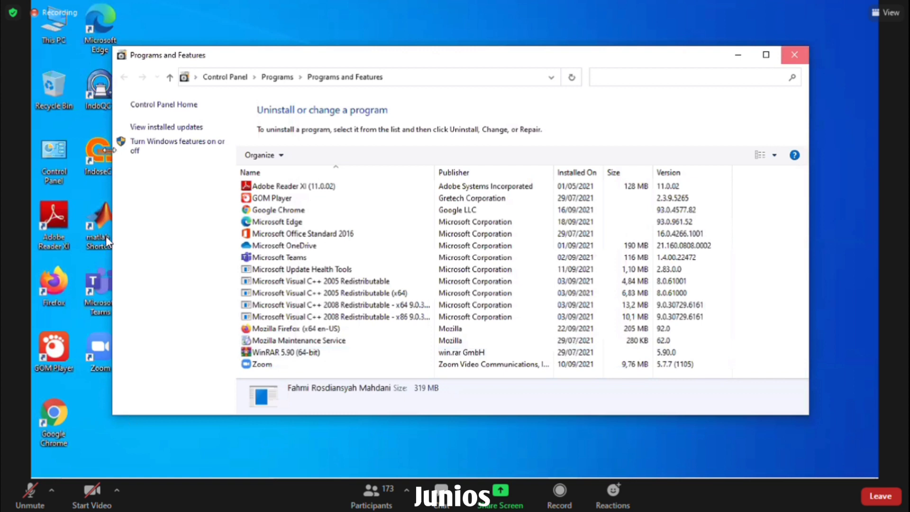
- Close Programs and Features and delete the old IndoseCT desktop shortcut
key(alt+F4)
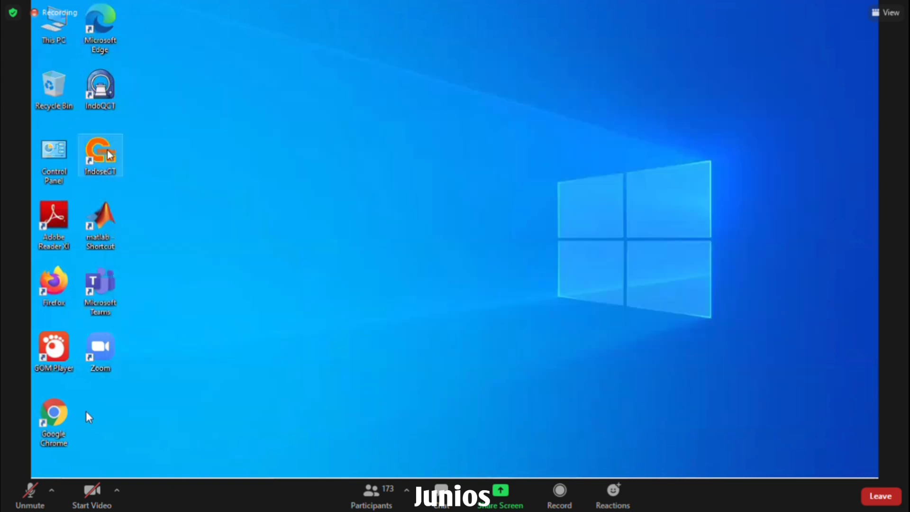
right_click(108, 151)
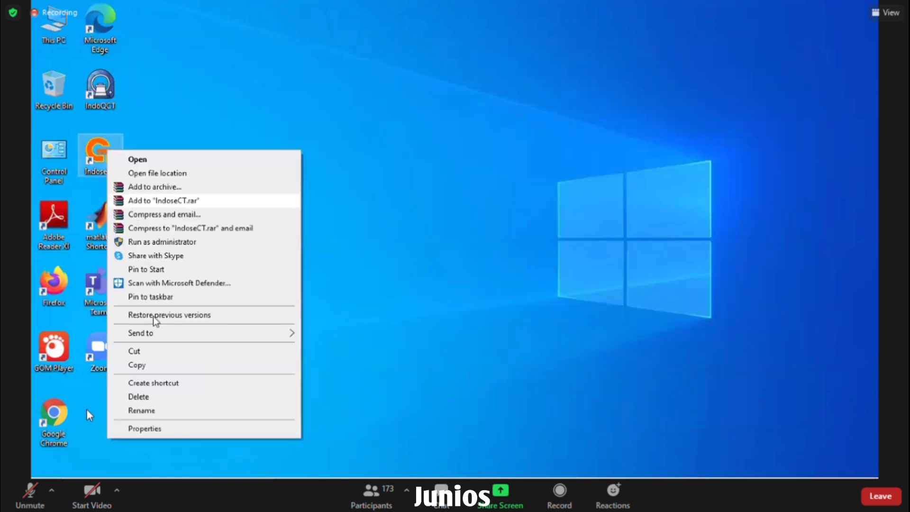
click(148, 397)
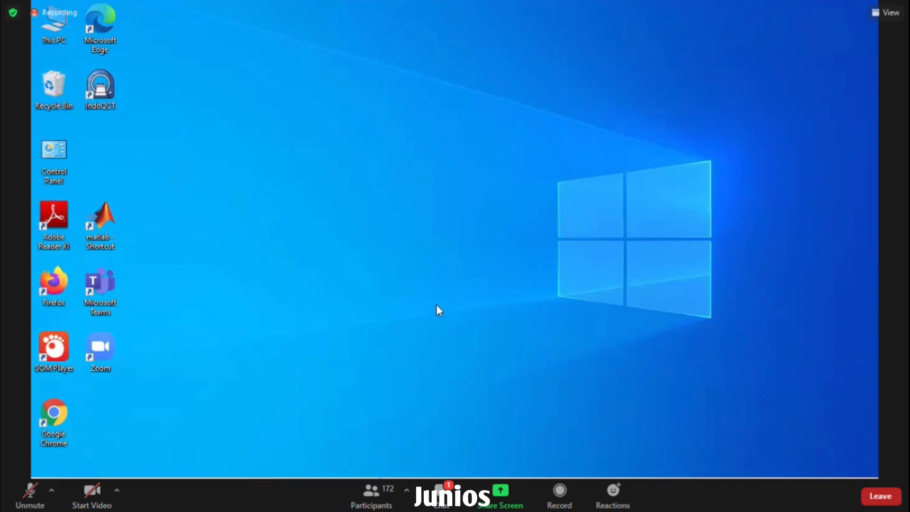
- Reopen the Downloads folder and launch the IndoseCTSetup.v20b.29 64bit installer
click(382, 469)
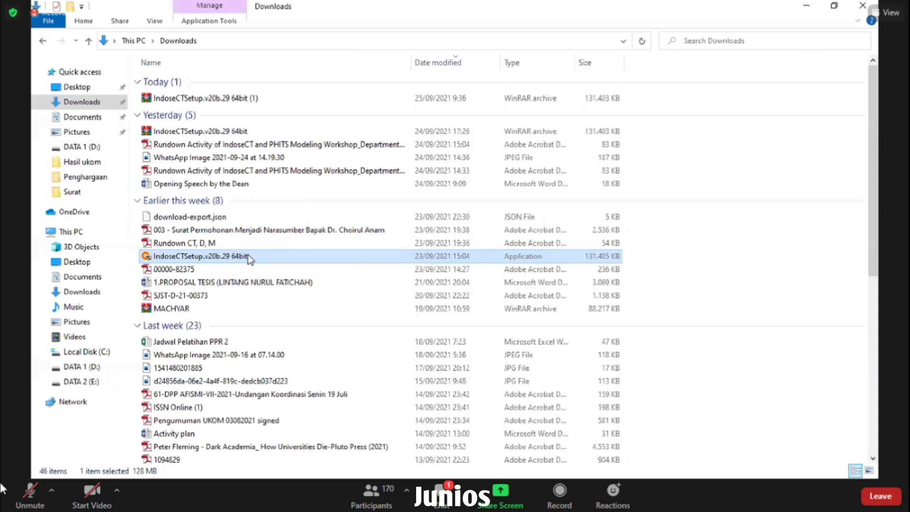
click(30, 493)
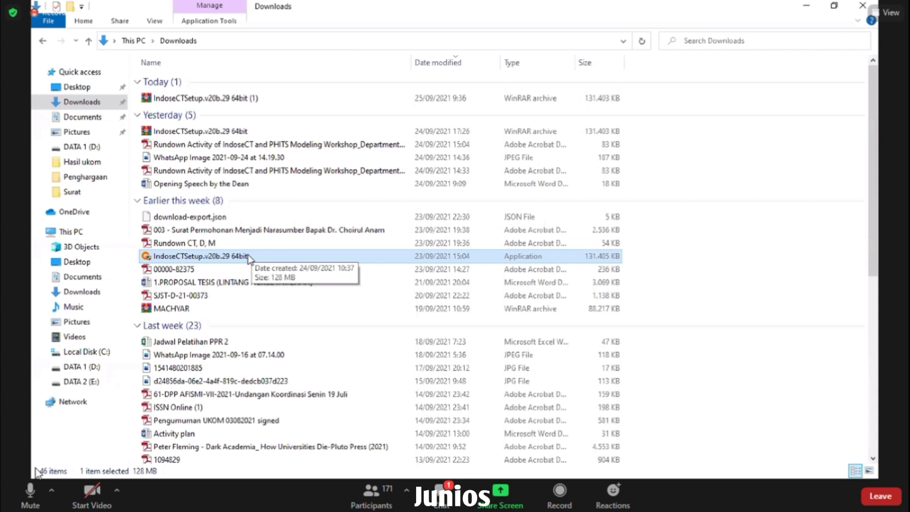
click(31, 493)
double_click(232, 257)
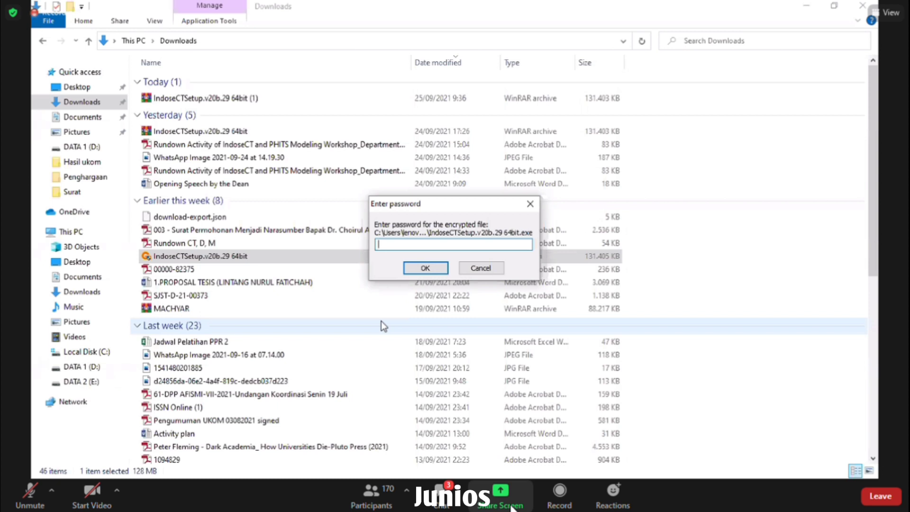
- Enter the installer password, then switch to the PowerPoint presentation at slide 63
text(••••)
text(****)
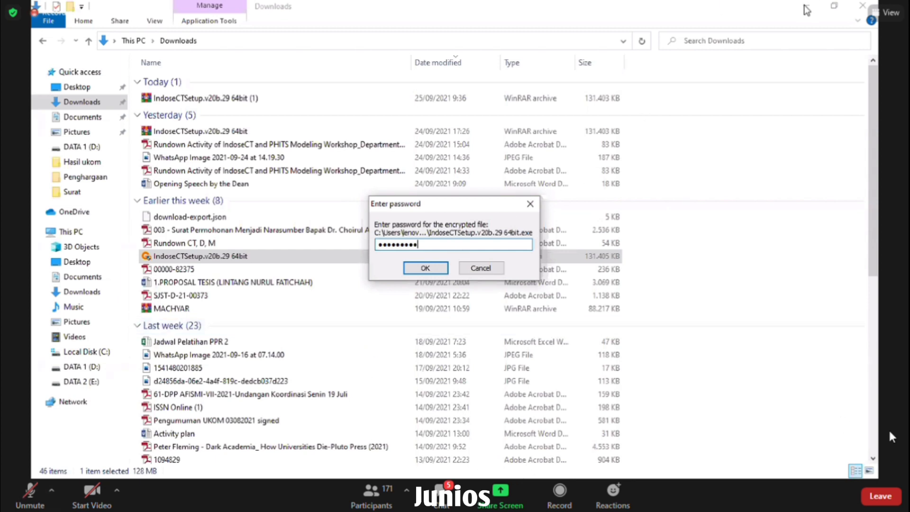
key(Return)
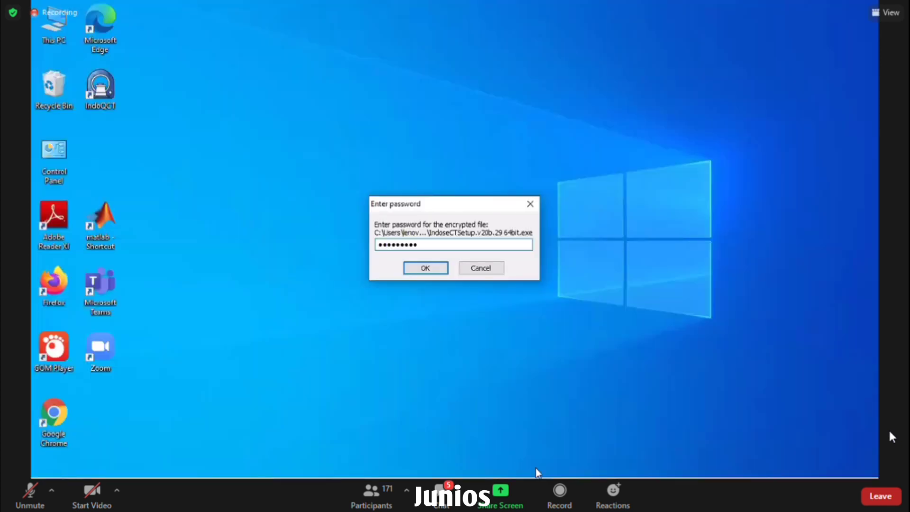
mouse_move(582, 435)
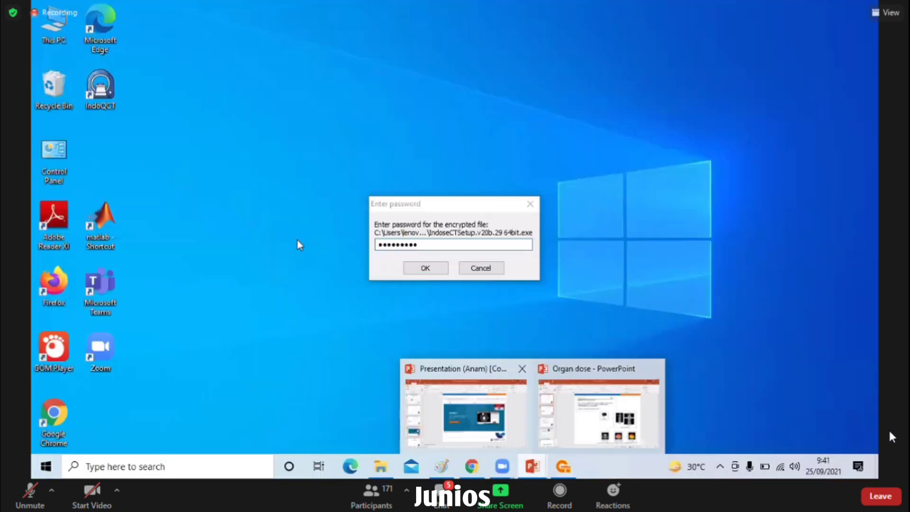
key(alt+Tab)
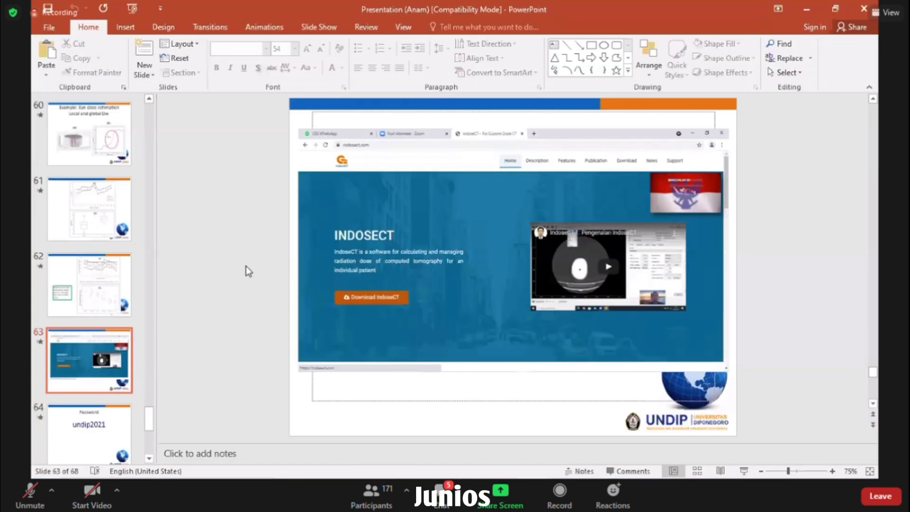
- Advance the presentation to slide 64, which shows the installer password
scroll(246, 265, down, 1)
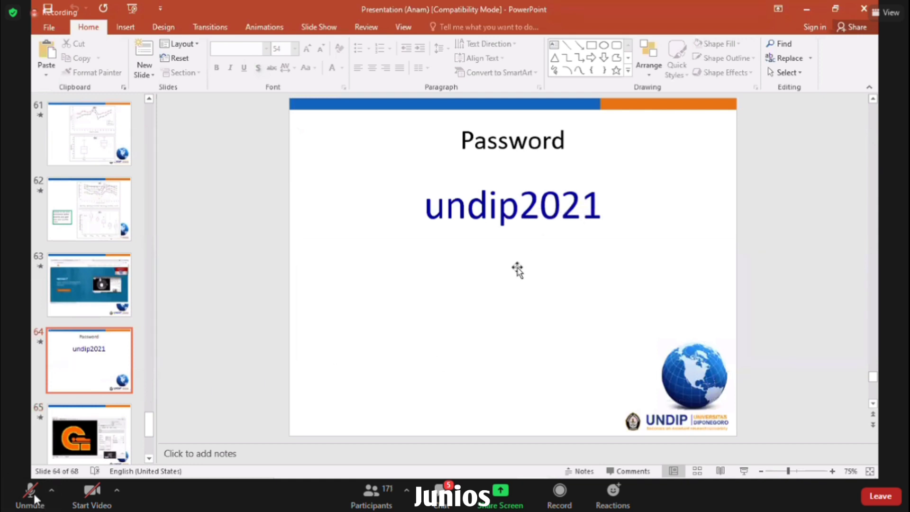
click(30, 495)
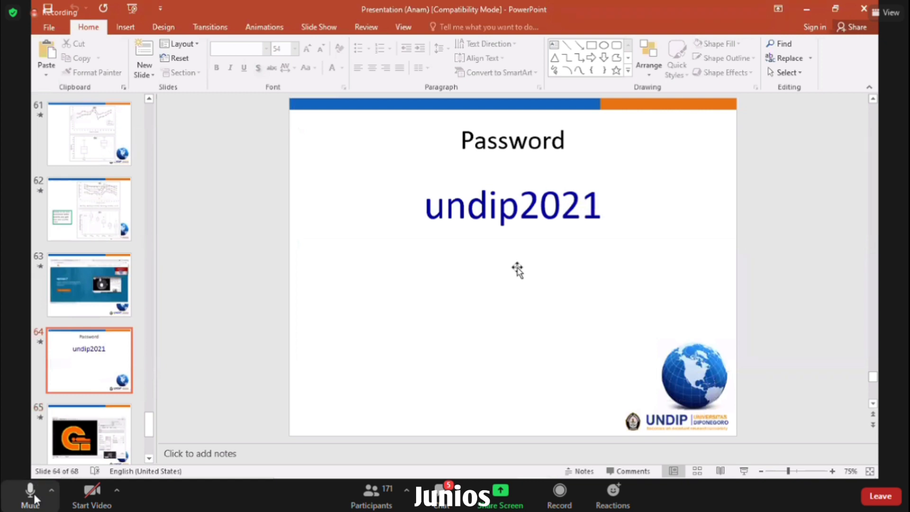
click(30, 495)
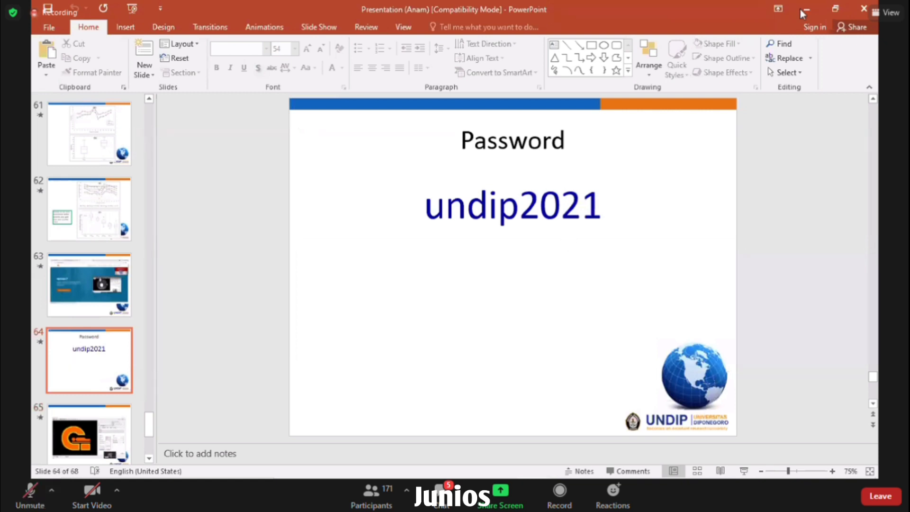
click(33, 499)
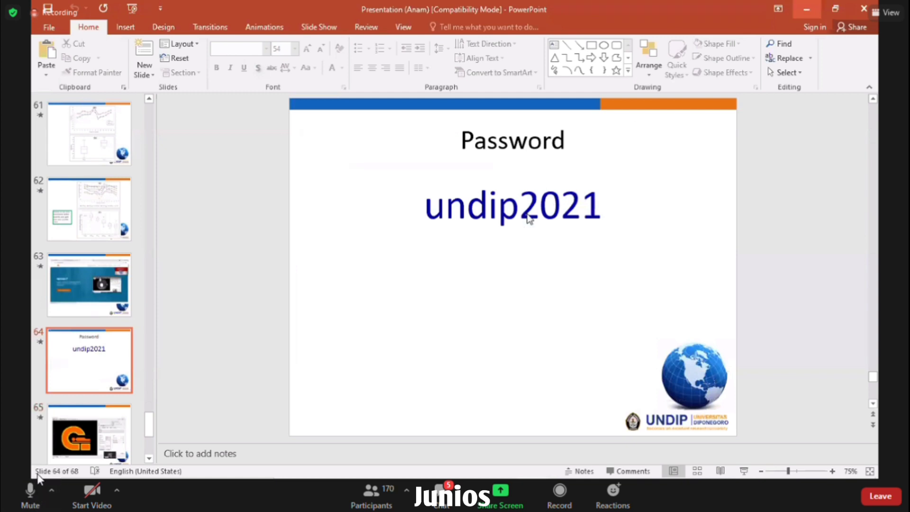
click(31, 496)
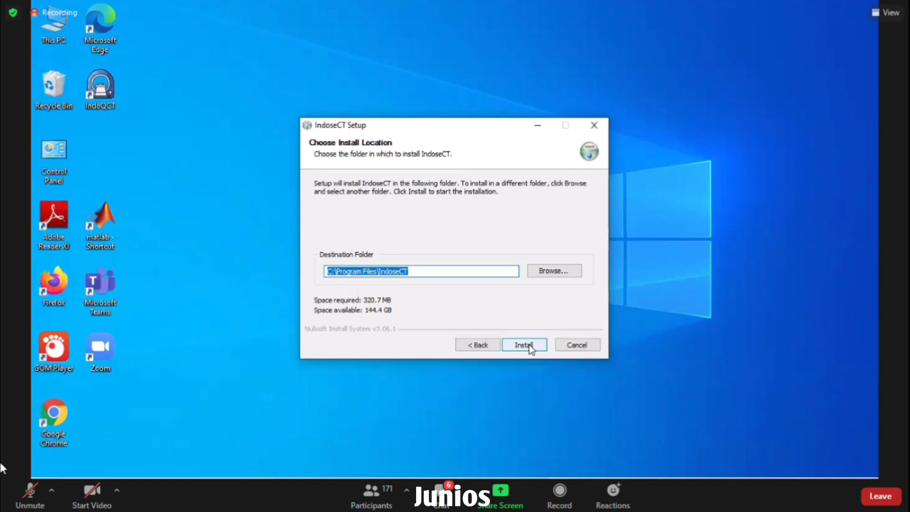
- Start the install with the default C:\Program Files\IndoseCT destination and let it run to Installation Complete
click(31, 488)
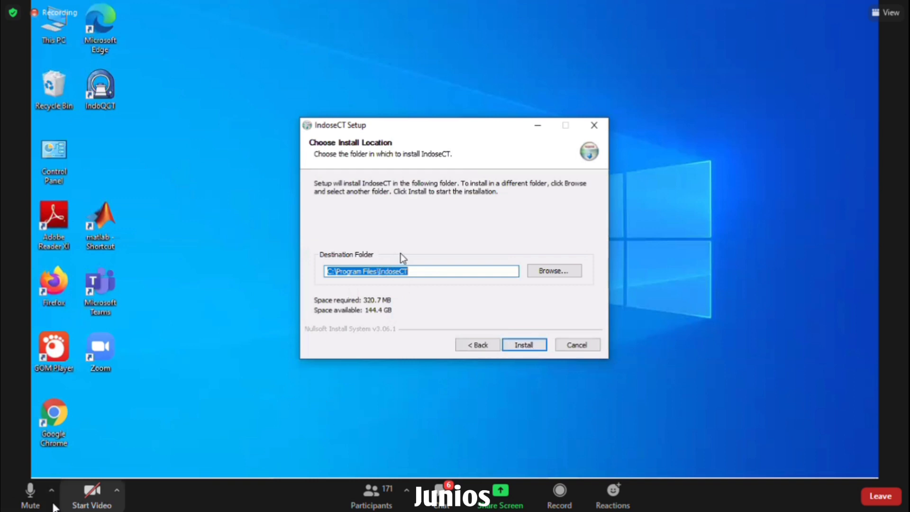
click(31, 495)
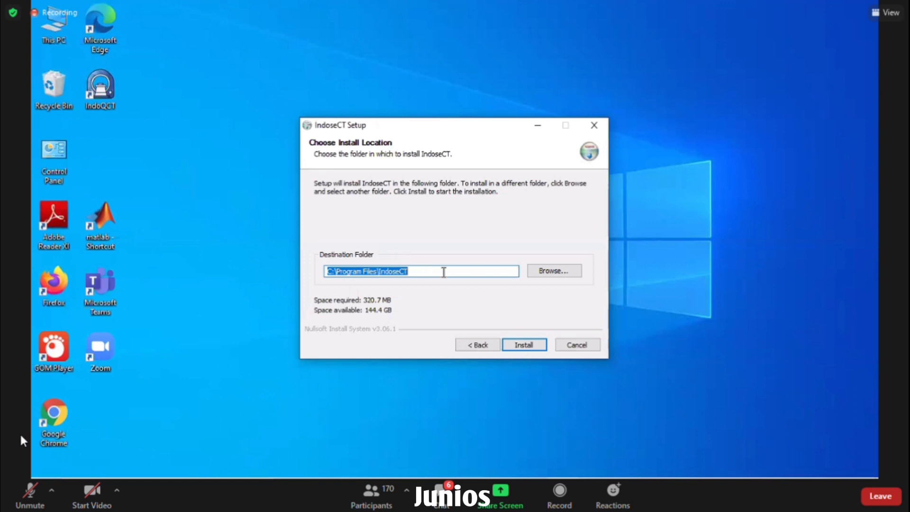
click(524, 345)
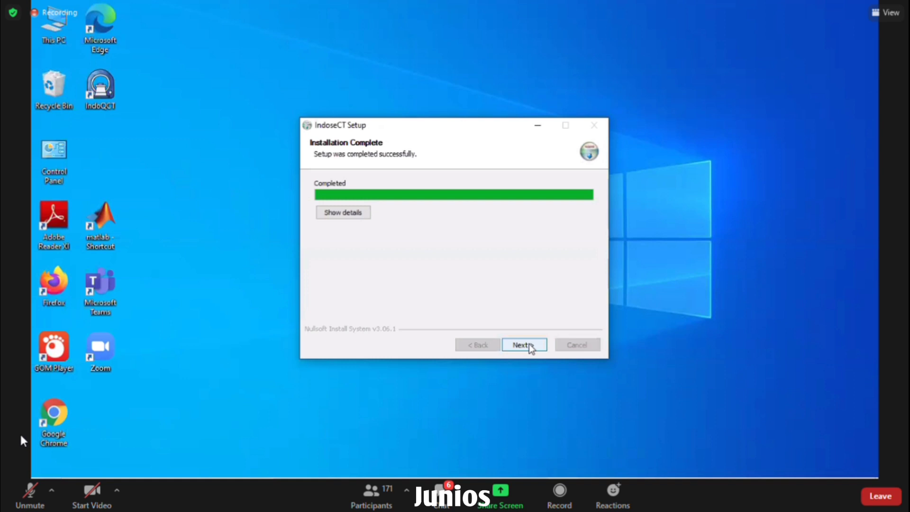
- Finish setup with Run IndoseCT left checked so IndoseCT launches
click(523, 344)
click(524, 344)
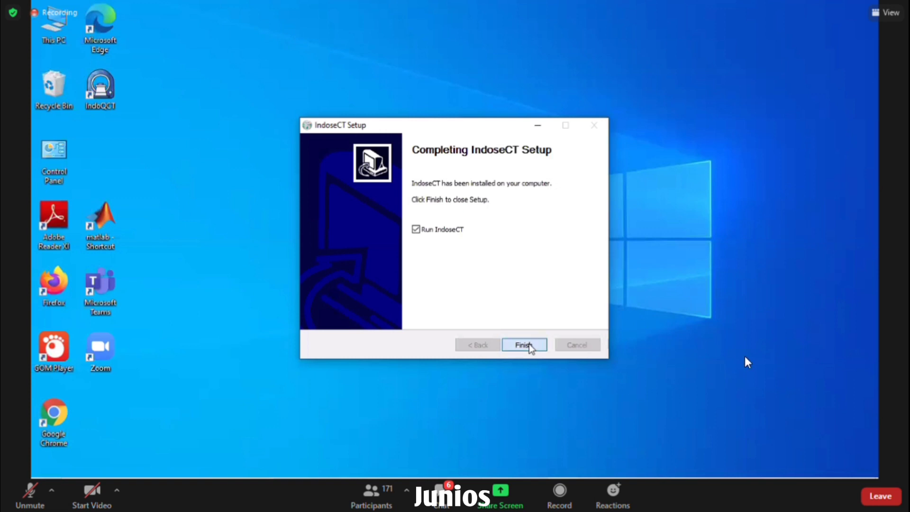
click(524, 344)
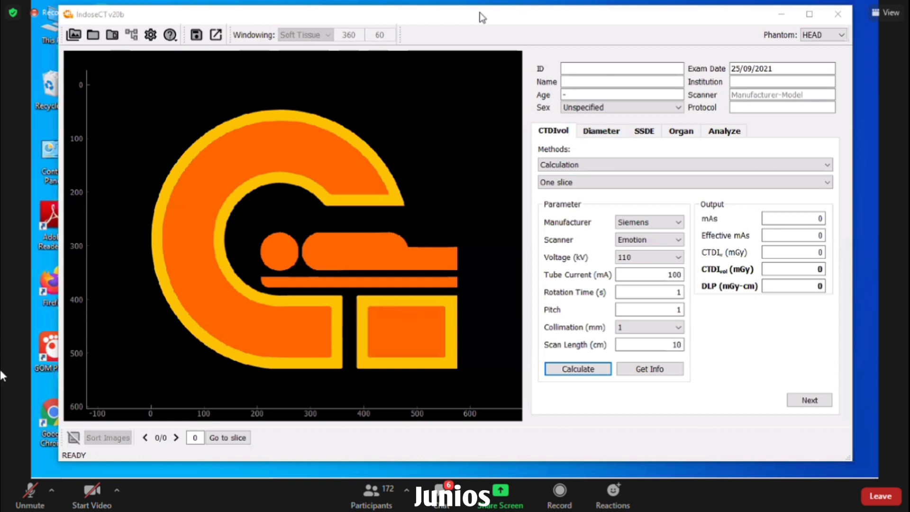
click(34, 505)
click(30, 495)
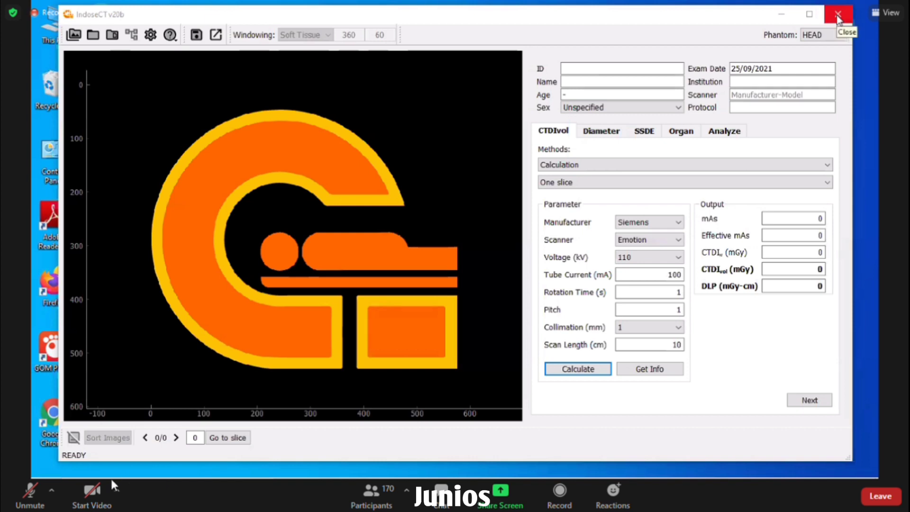
- Close the IndoseCT window to return to the desktop and taskbar
click(837, 18)
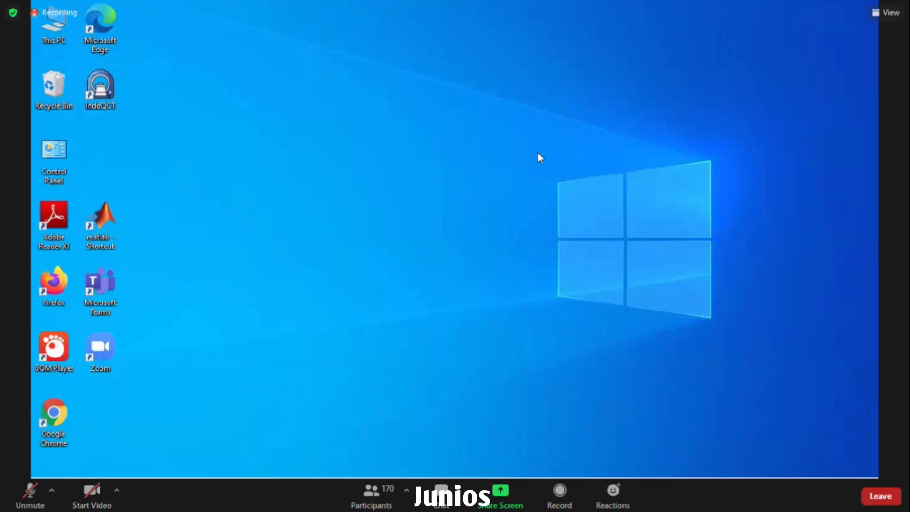
mouse_move(50, 474)
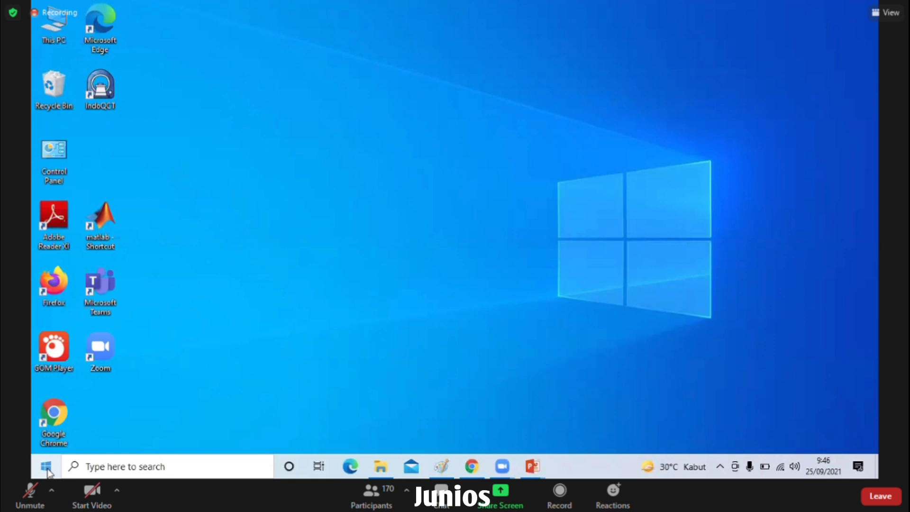
- Open the Start menu and scroll the app list down to the new IndoseCT entry
click(46, 466)
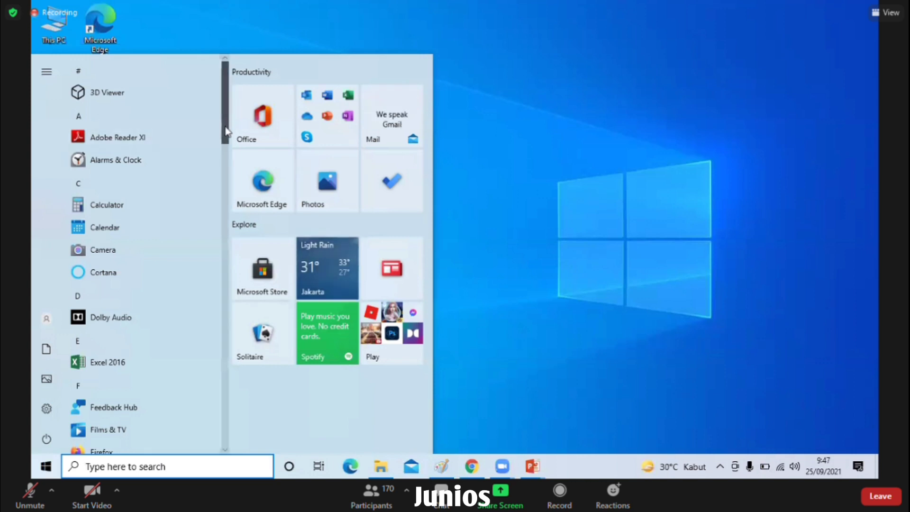
scroll(224, 138, down, 1)
scroll(229, 160, down, 5)
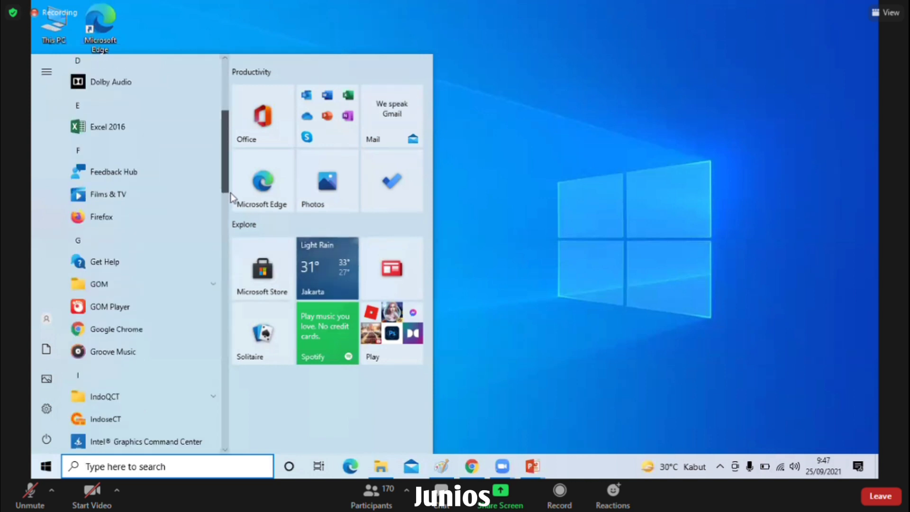
scroll(229, 213, down, 5)
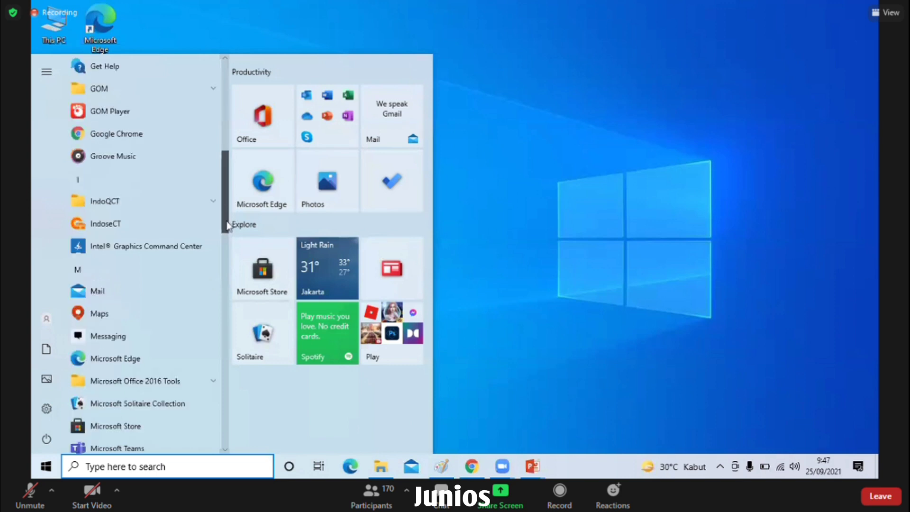
scroll(226, 222, down, 1)
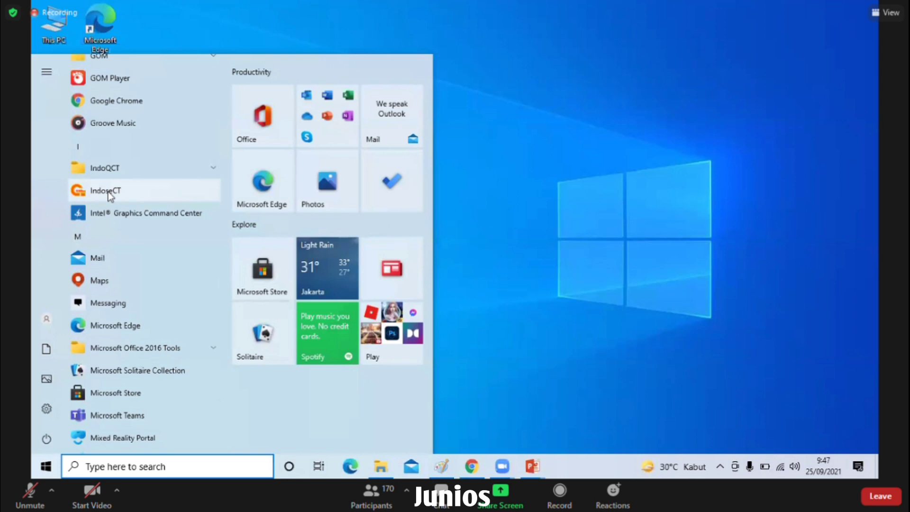
- Launch IndoseCT from the Start menu, check the CTDIvol window appears, then close it
click(109, 194)
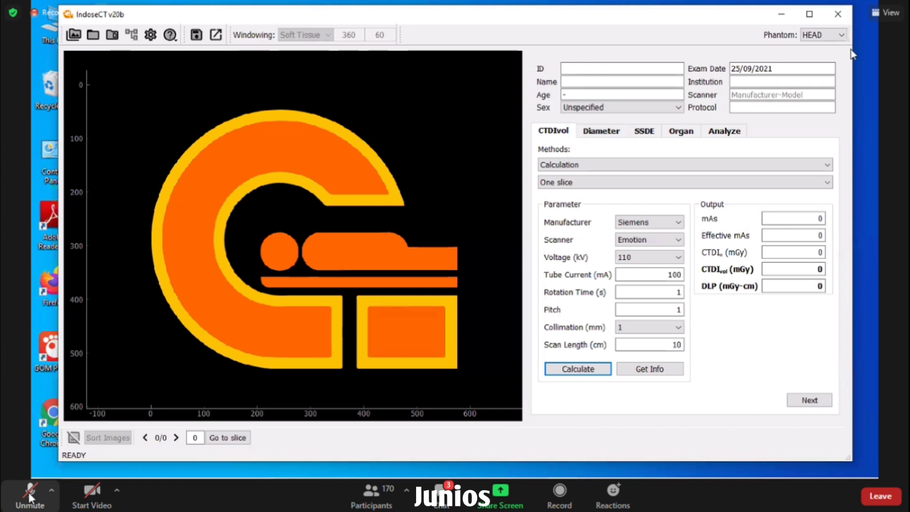
click(838, 14)
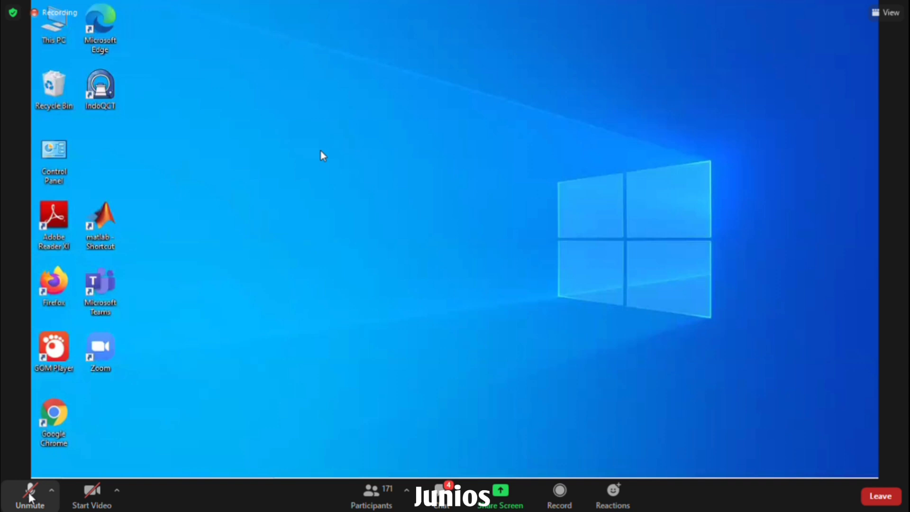
- Start a new desktop shortcut from the desktop's New > Shortcut menu
right_click(321, 155)
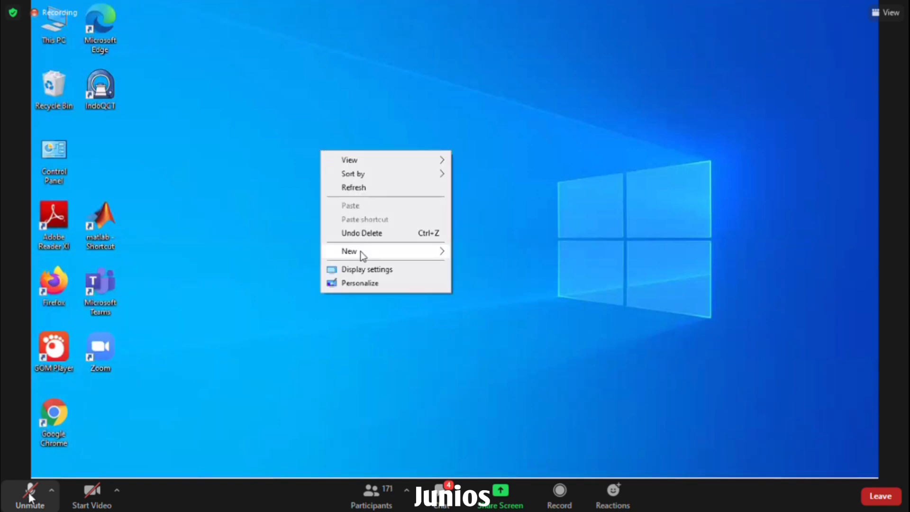
mouse_move(361, 252)
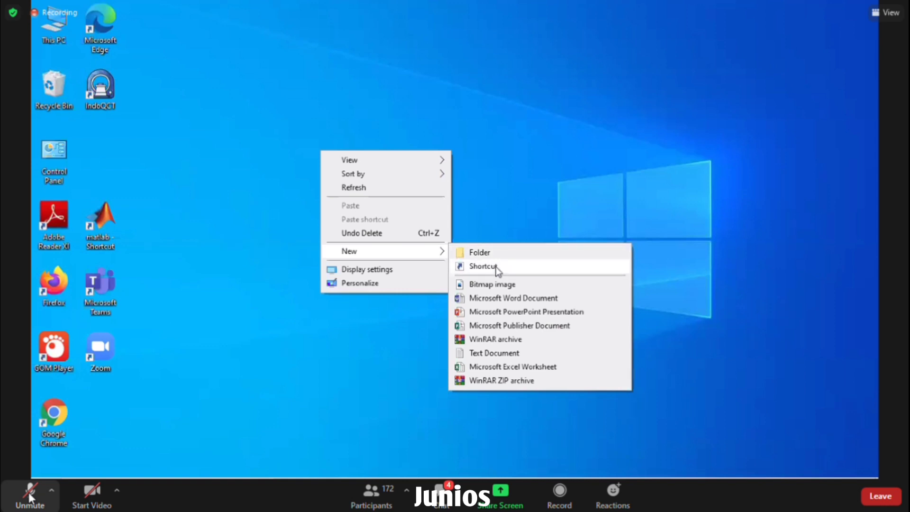
click(495, 267)
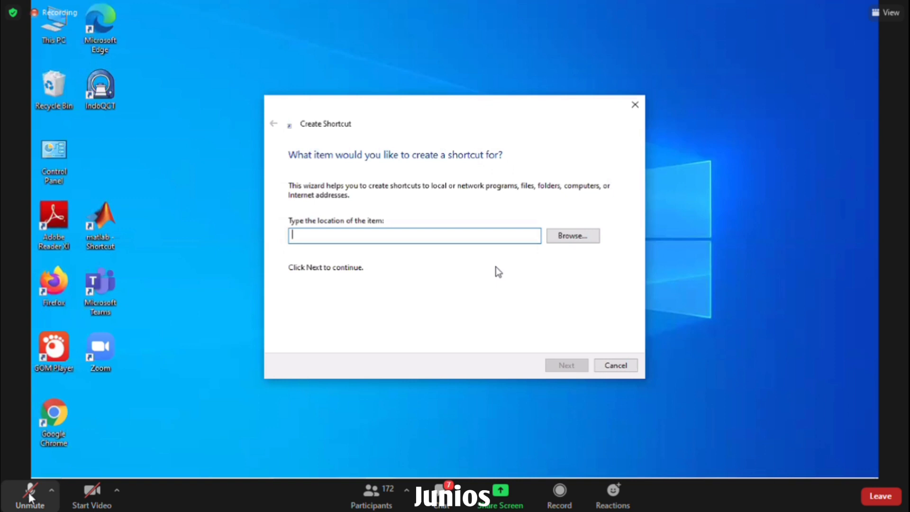
- Browse through This PC > Local Disk (C:) > Program Files to the IndoseCT folder
click(573, 239)
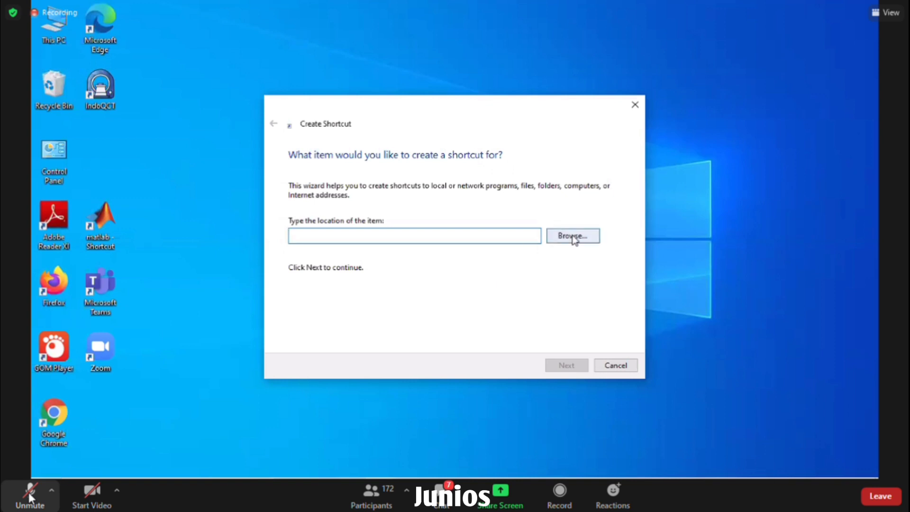
click(573, 238)
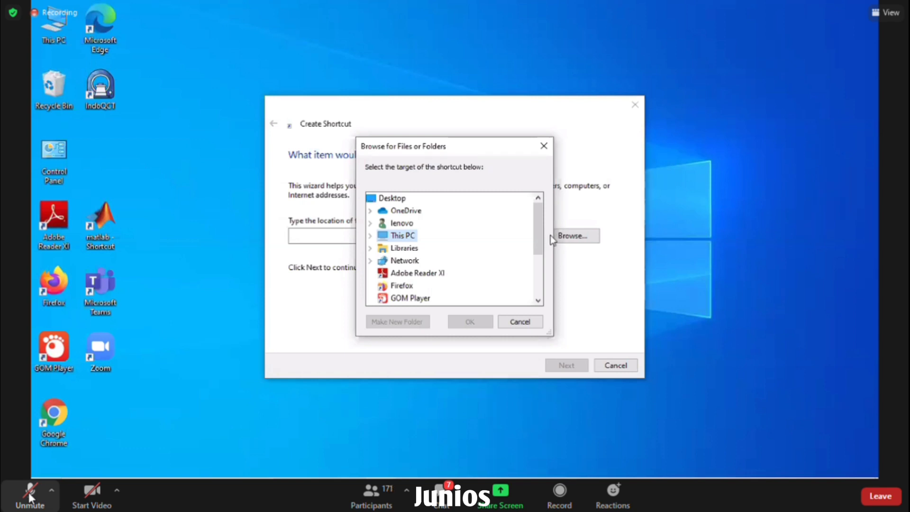
click(370, 235)
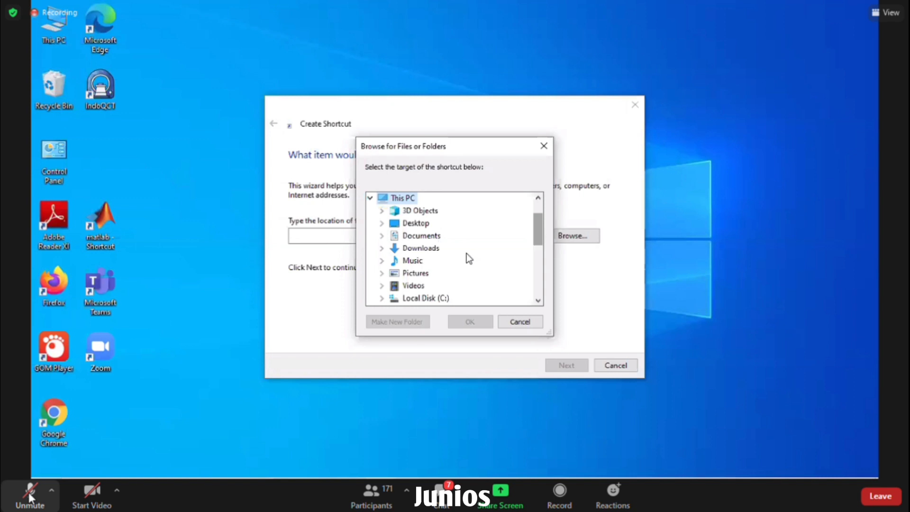
scroll(438, 266, down, 1)
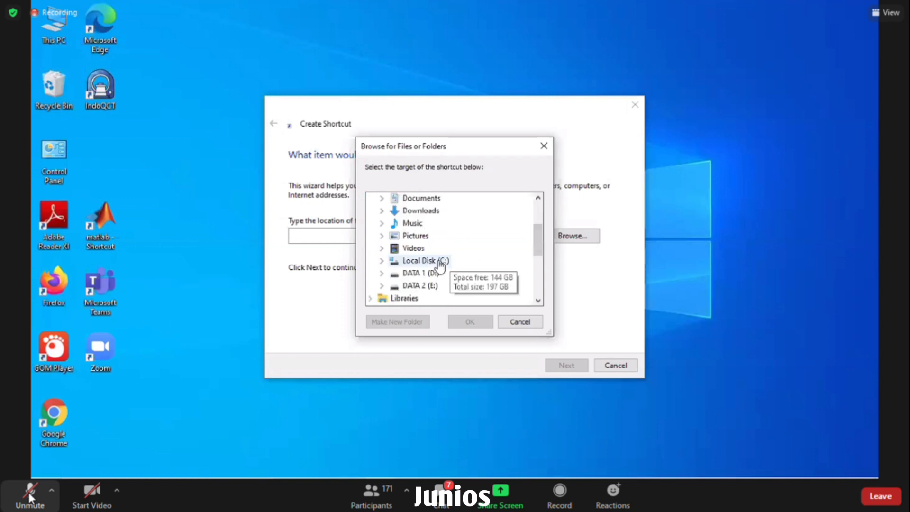
double_click(445, 262)
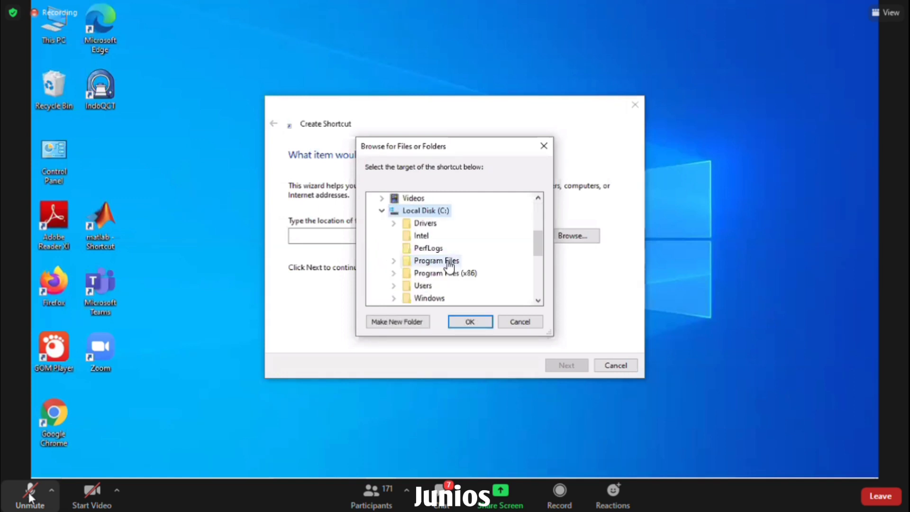
double_click(449, 262)
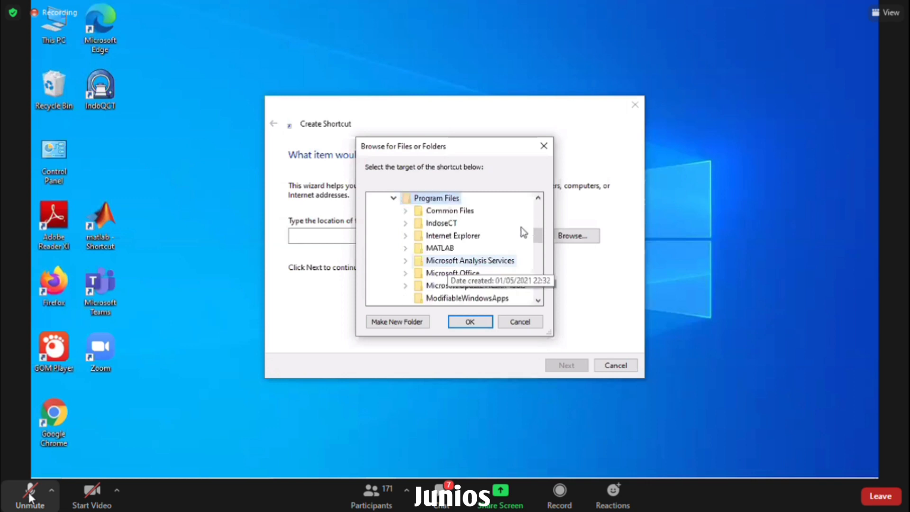
double_click(444, 226)
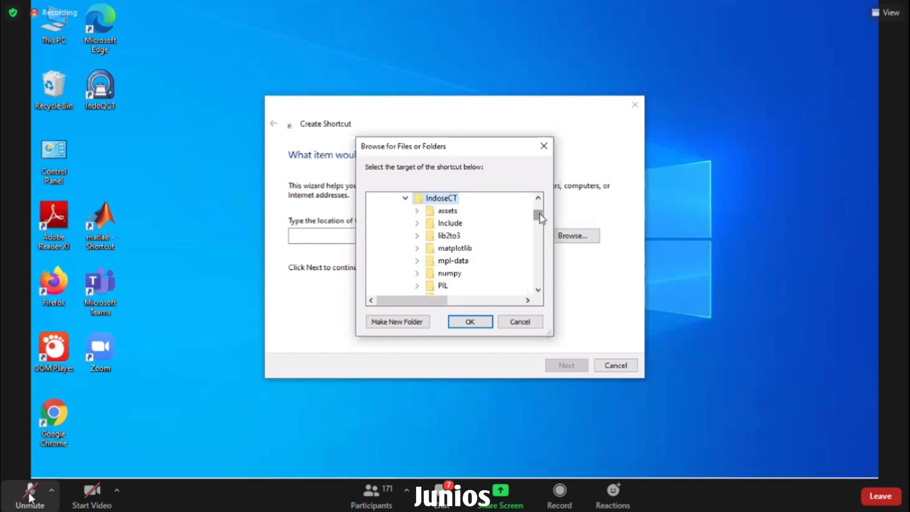
drag(539, 213, 539, 242)
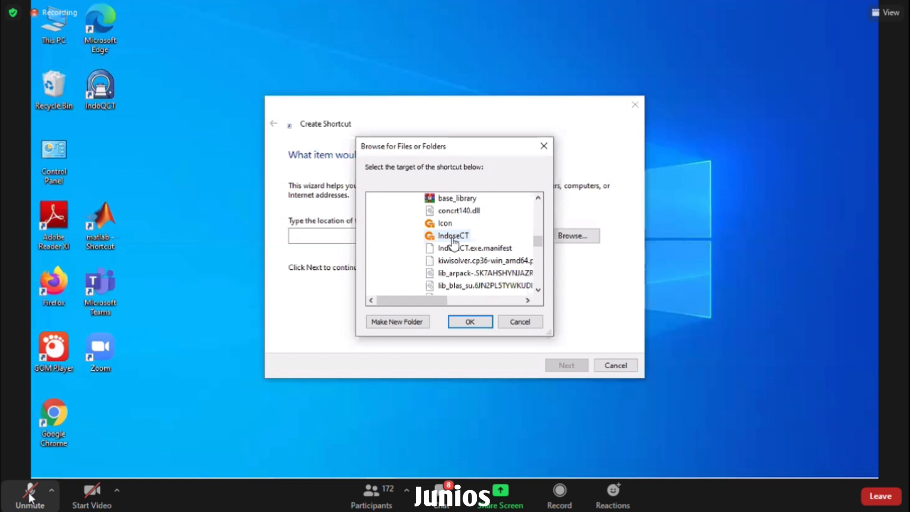
- Choose IndoseCT.exe as the shortcut target and continue to the naming page
click(453, 241)
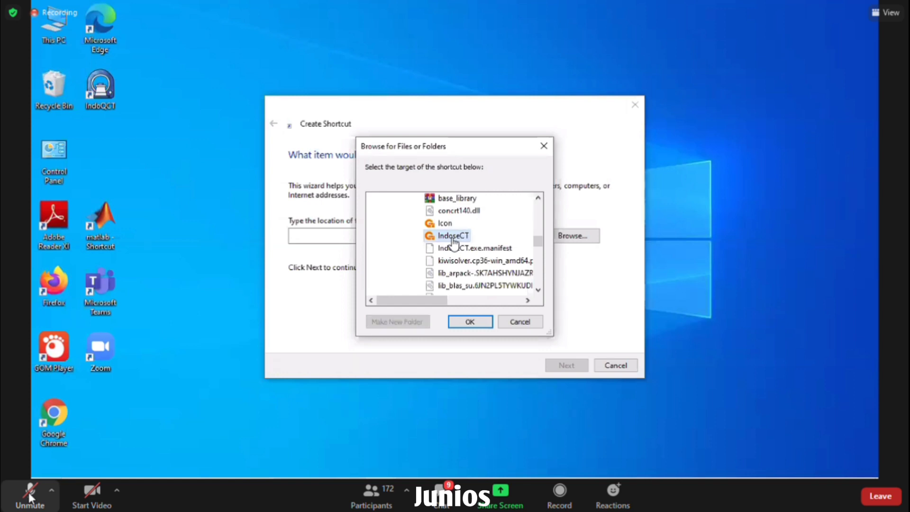
click(468, 321)
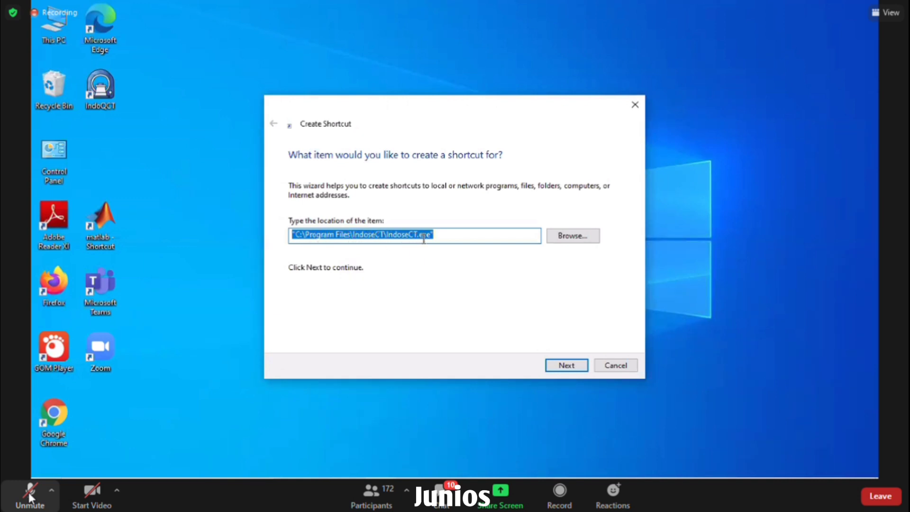
click(567, 365)
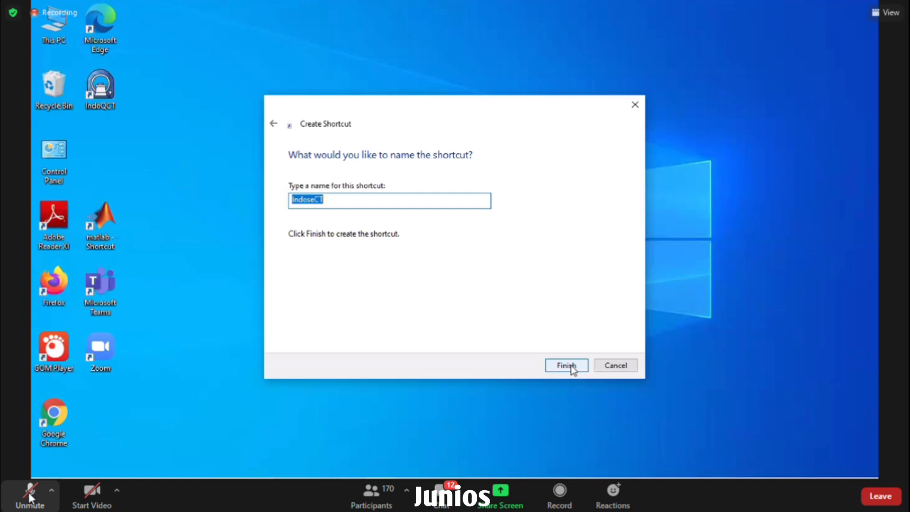
- Finish the wizard, keeping IndoseCT as the shortcut's name
click(571, 367)
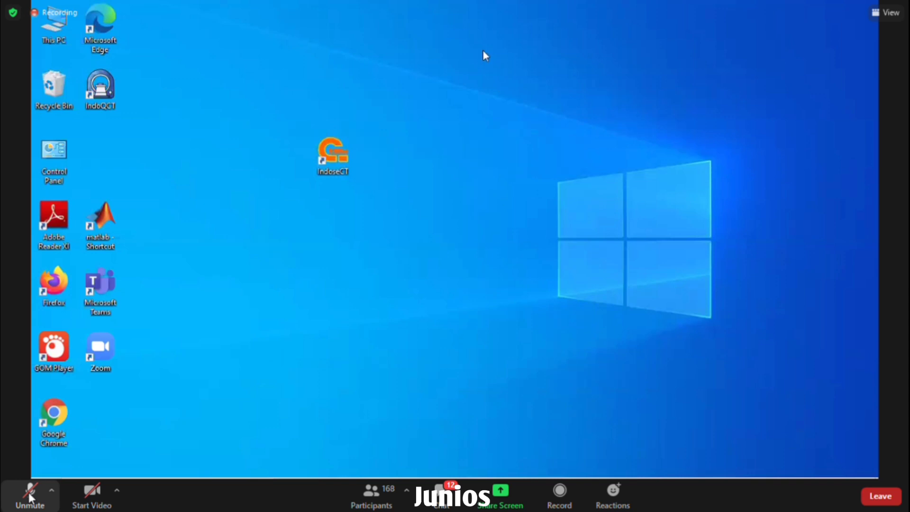
- Sort the desktop icons by name and select the new IndoseCT shortcut
right_click(514, 67)
mouse_move(515, 74)
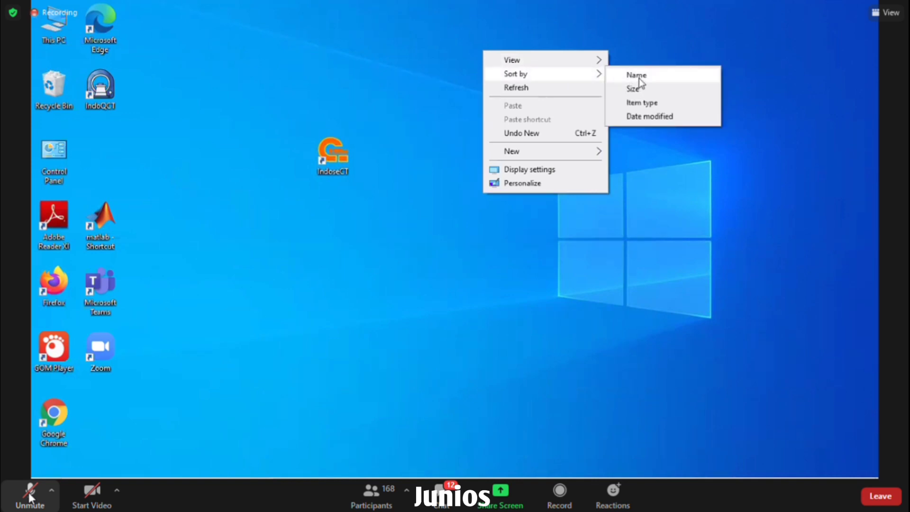
click(639, 79)
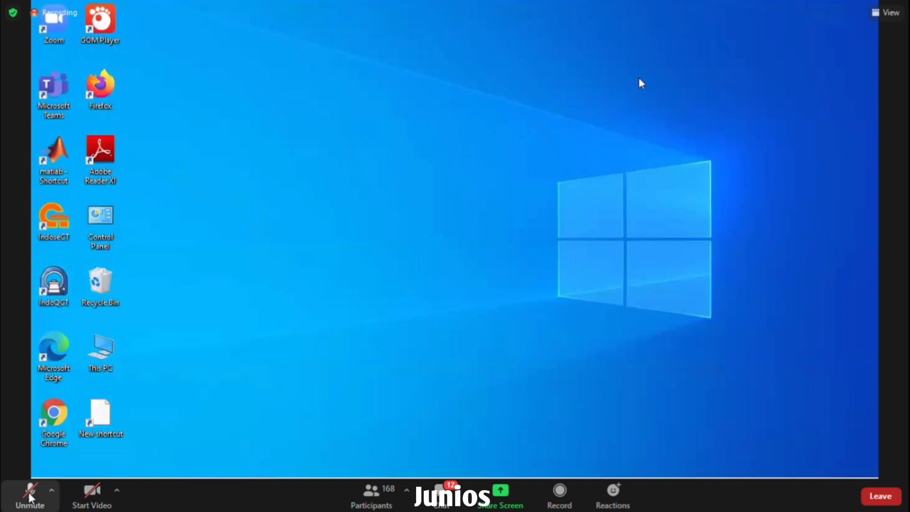
click(97, 229)
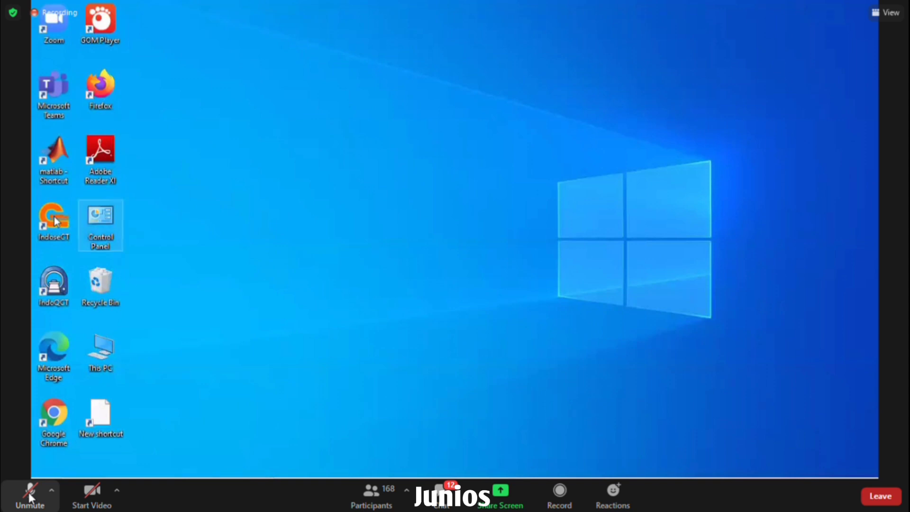
click(56, 222)
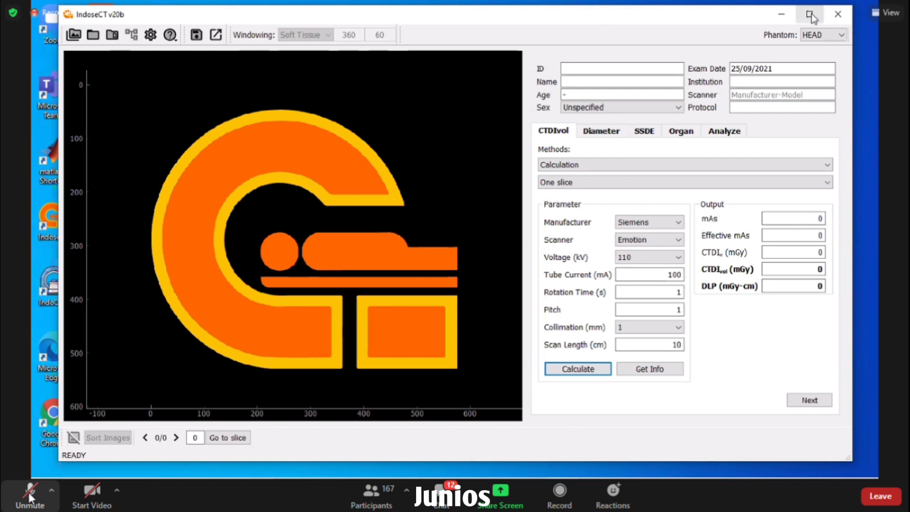
- Maximize the IndoseCT v20b window, restore it, then maximize it again
click(809, 15)
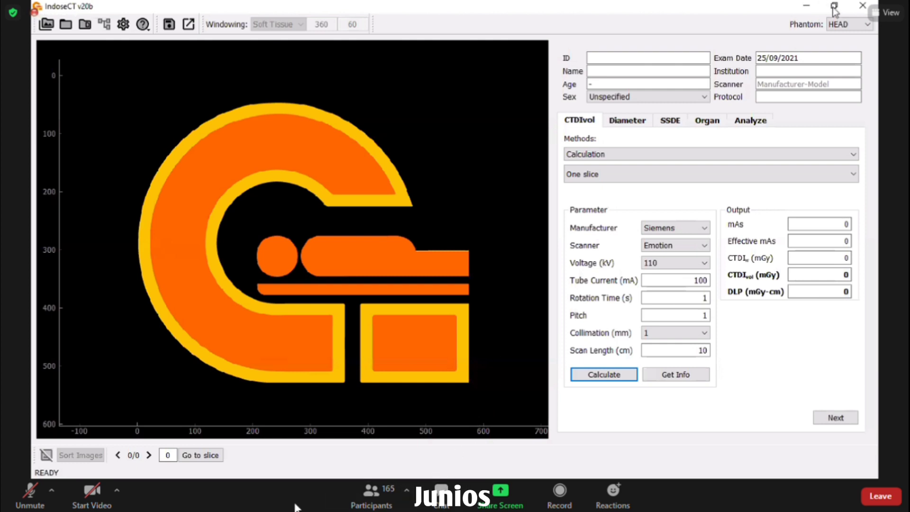
click(834, 7)
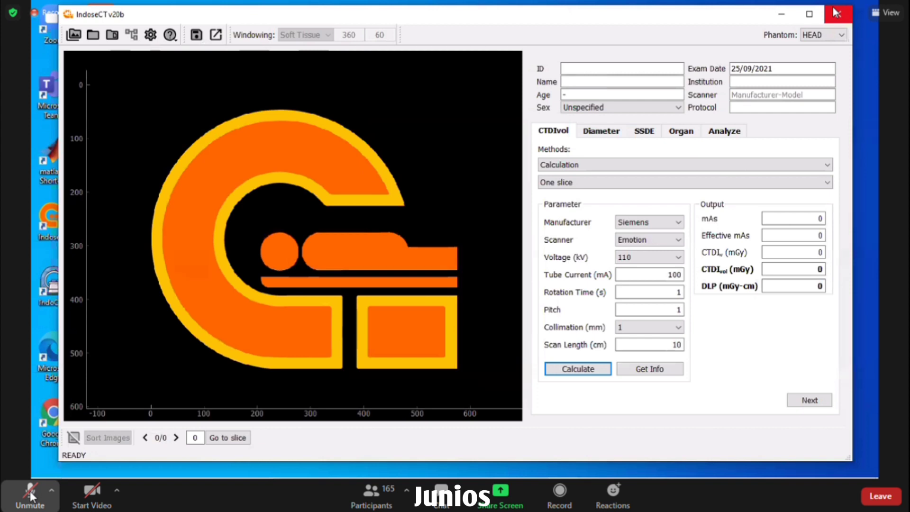
click(809, 16)
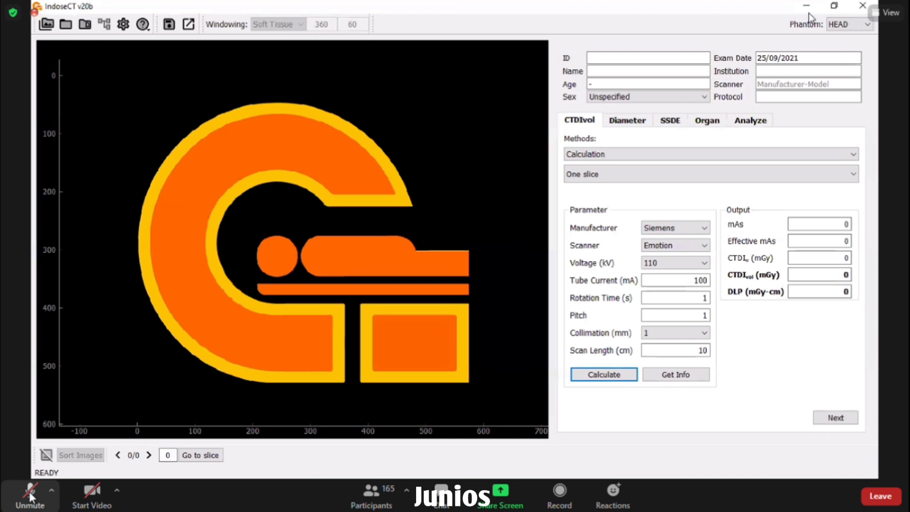
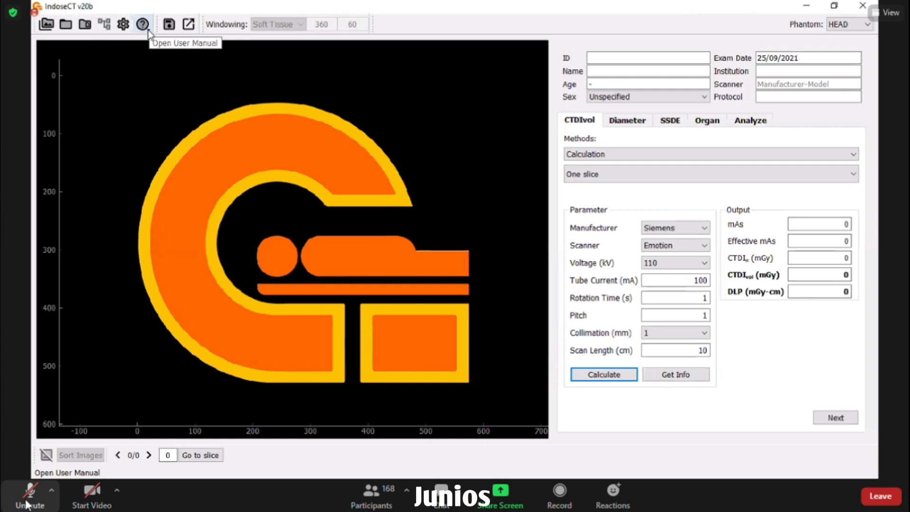
- Open the English IndoseCT user manual, user_guide_en.pdf, from the help icon
click(143, 25)
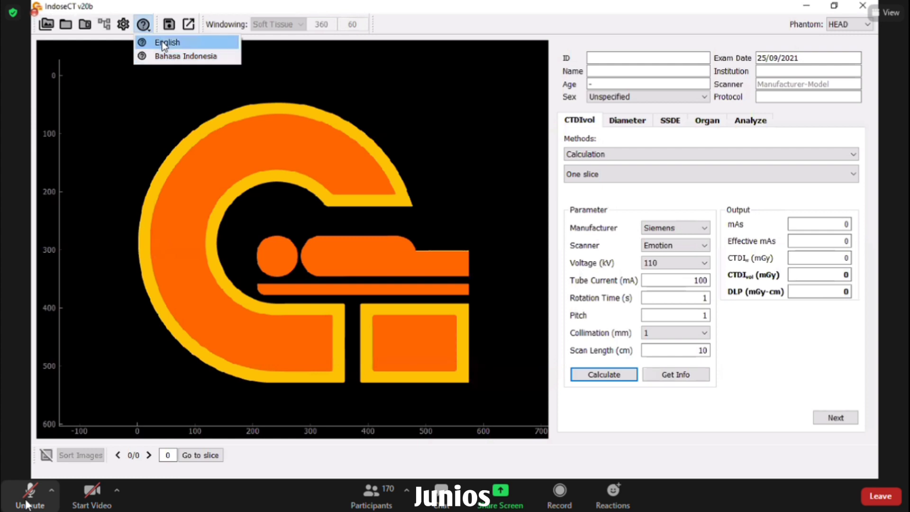
click(163, 44)
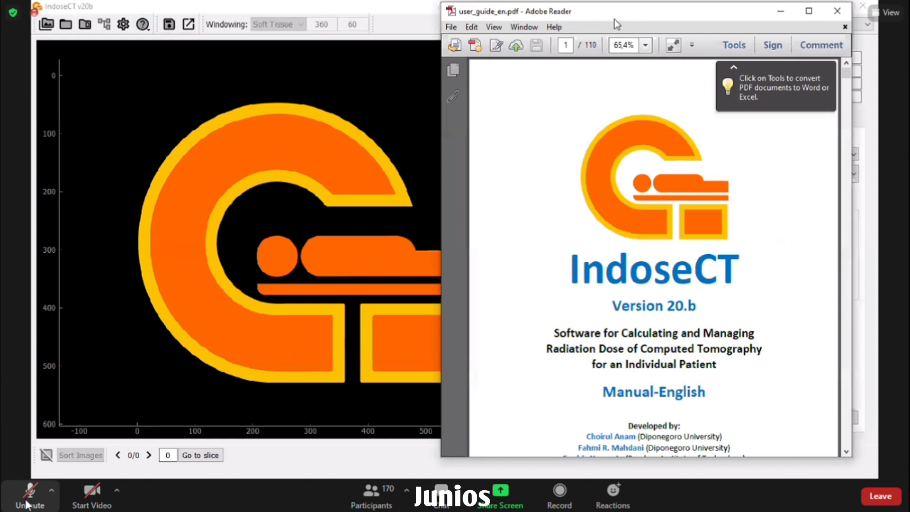
- Move the Adobe Reader user guide window left, then close it
drag(614, 20, 351, 18)
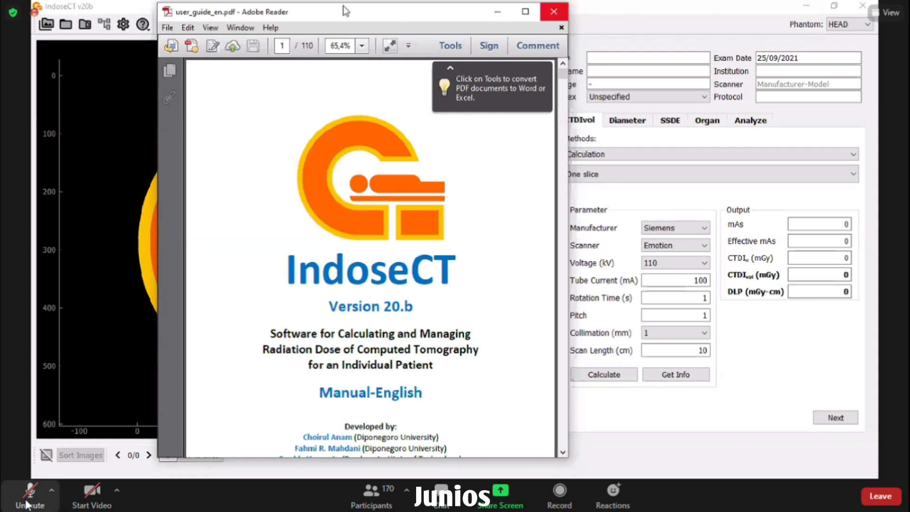
click(554, 14)
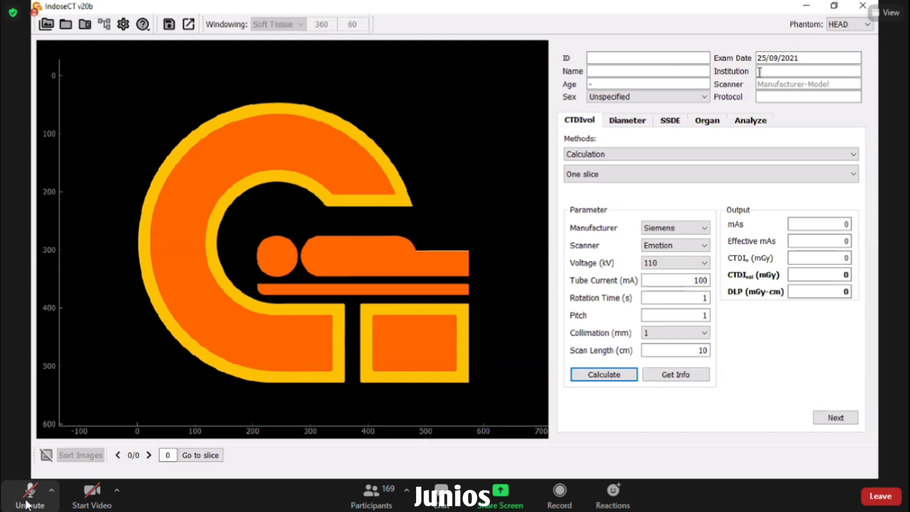
click(652, 97)
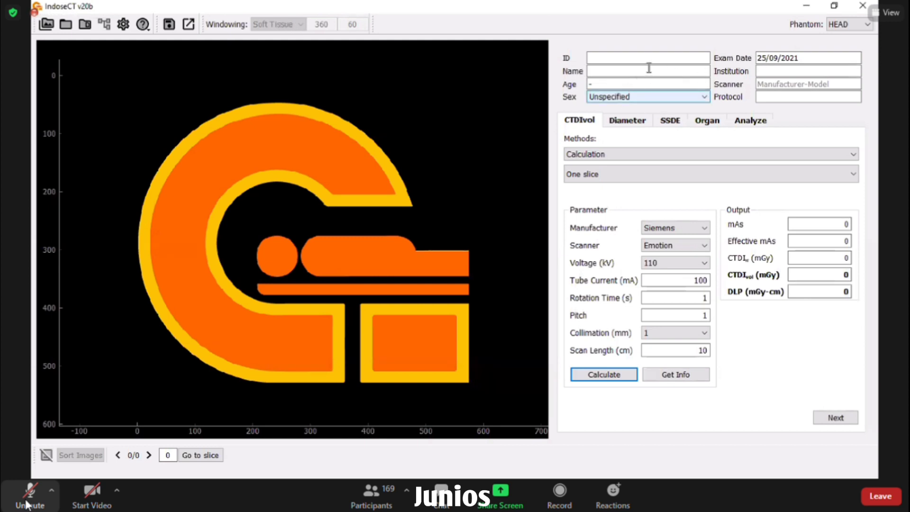
click(630, 85)
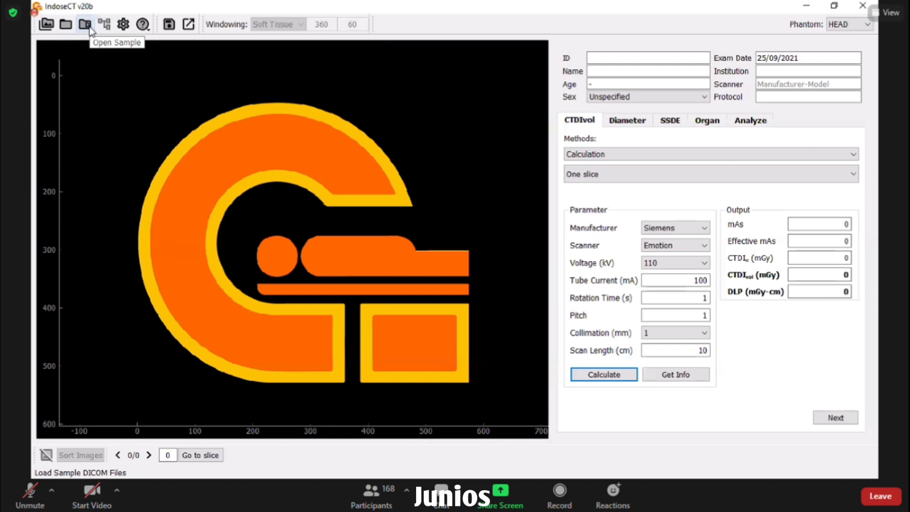
- Load the sample DICOM study with the Open Sample button
click(86, 24)
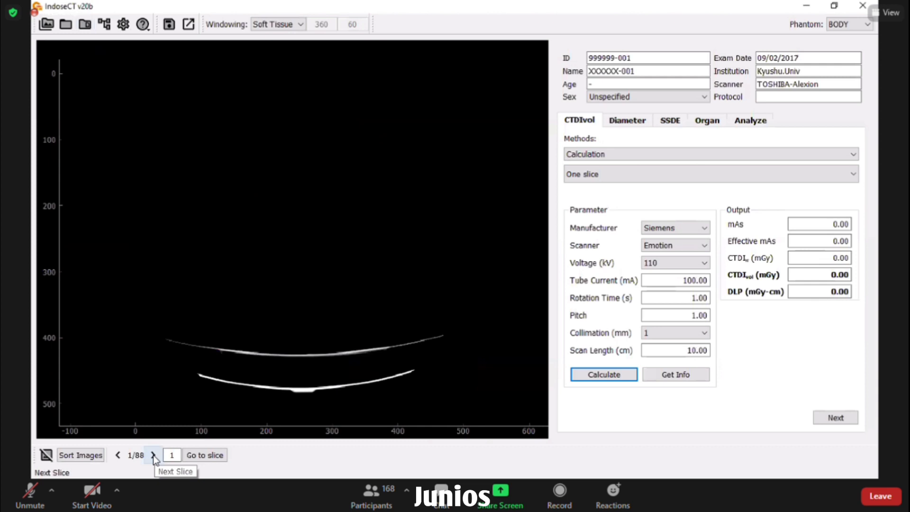
- Step forward through the sample study to slice 7
click(153, 456)
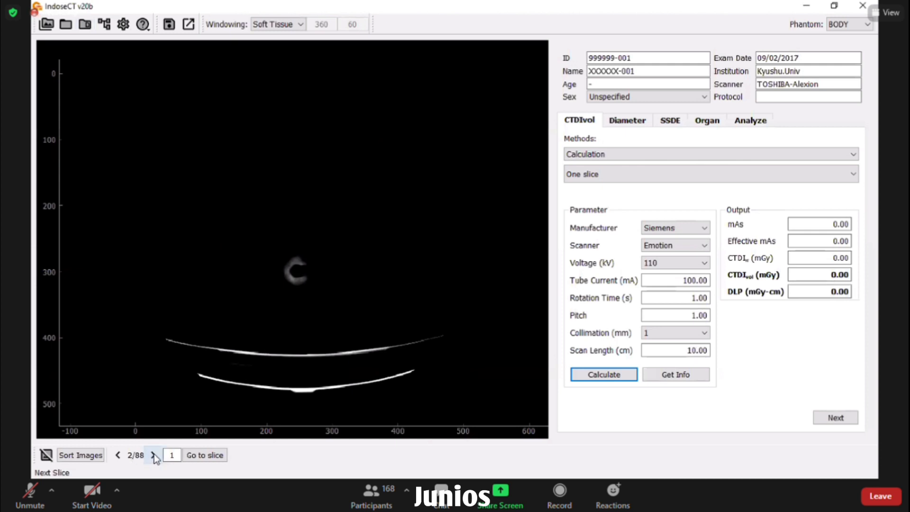
click(154, 454)
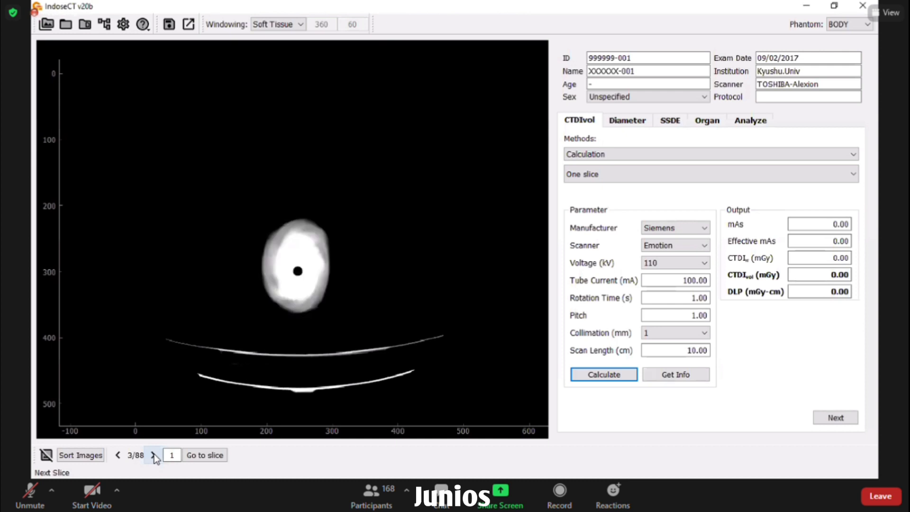
click(154, 455)
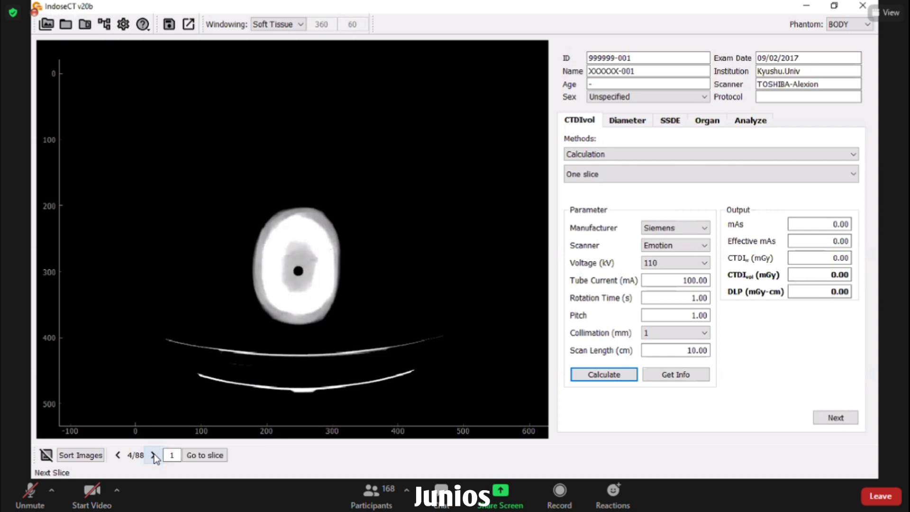
click(153, 454)
click(154, 454)
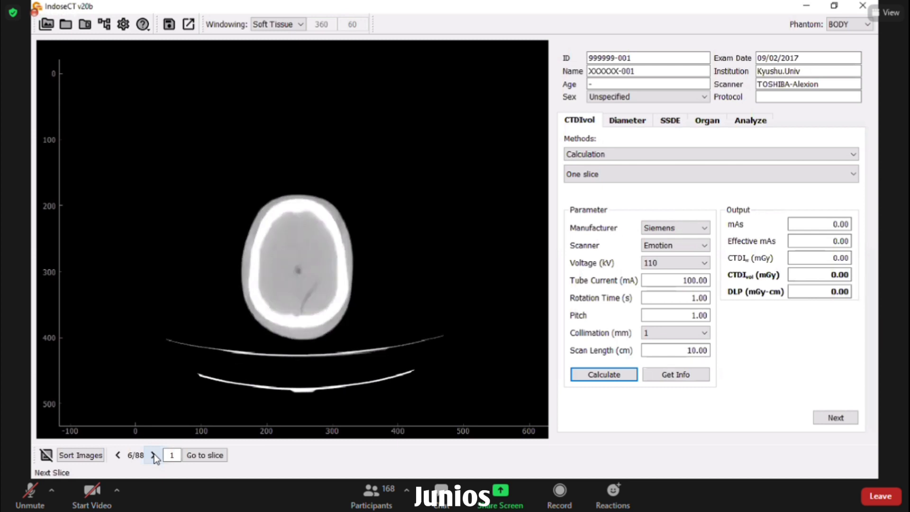
click(153, 455)
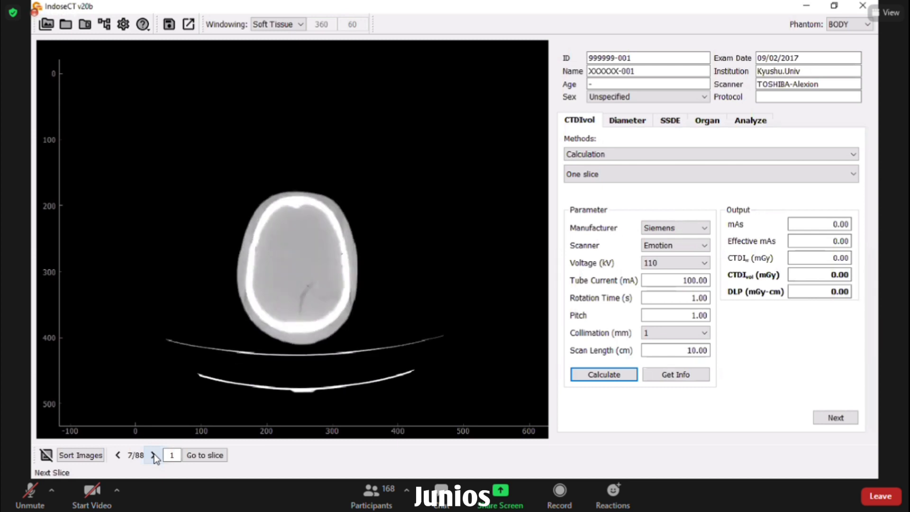
- Step back from slice 7 to the first slice
click(118, 454)
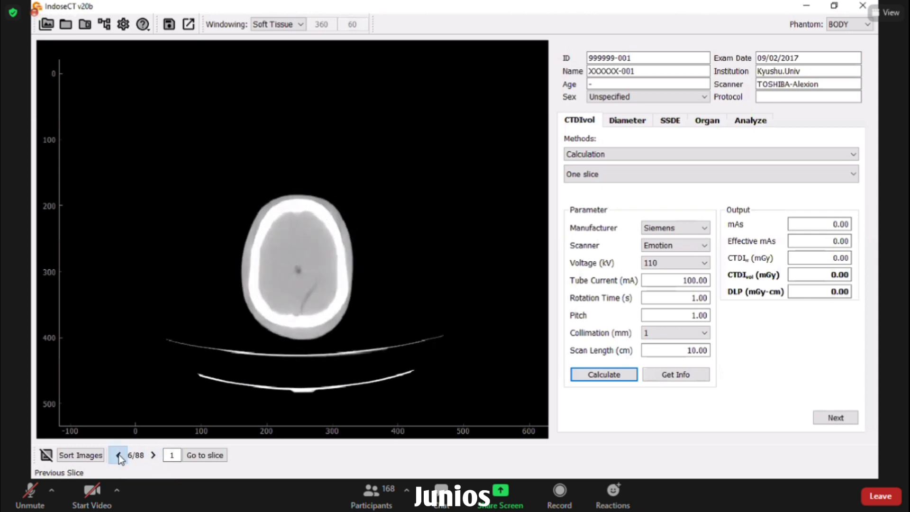
click(119, 454)
click(118, 454)
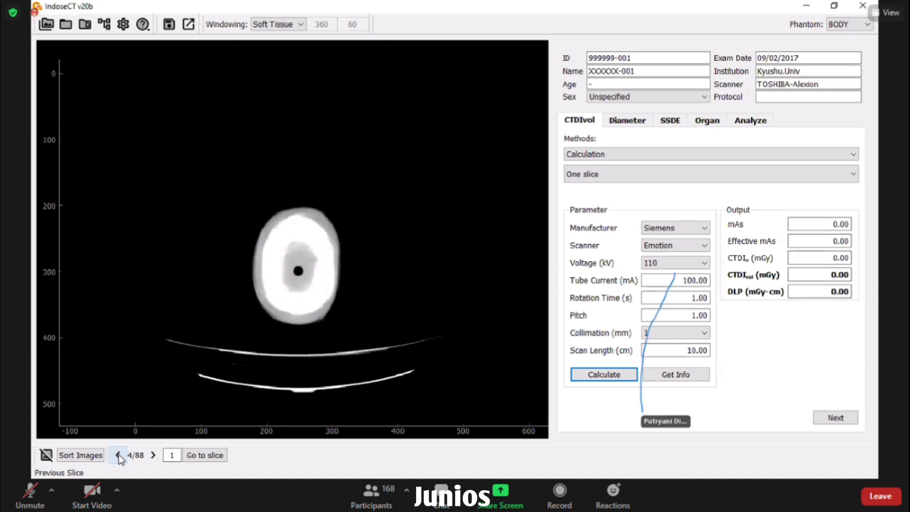
click(119, 454)
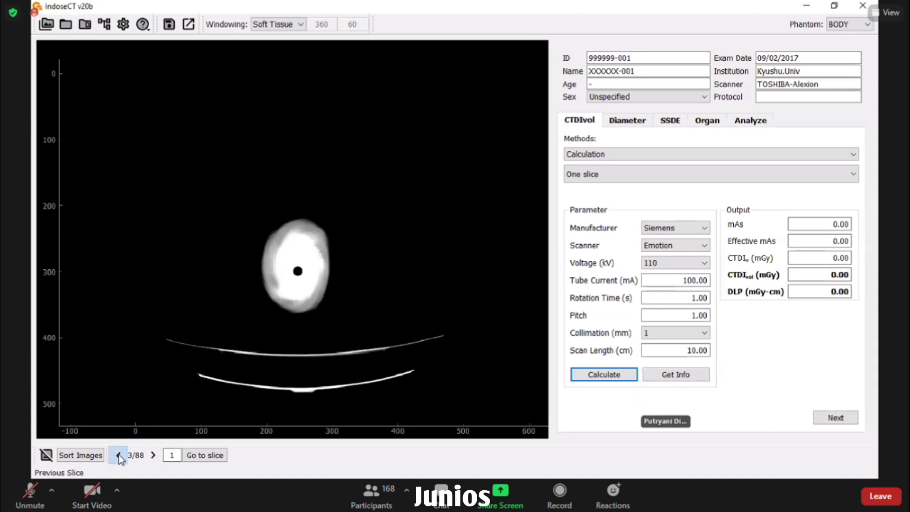
click(119, 454)
click(118, 454)
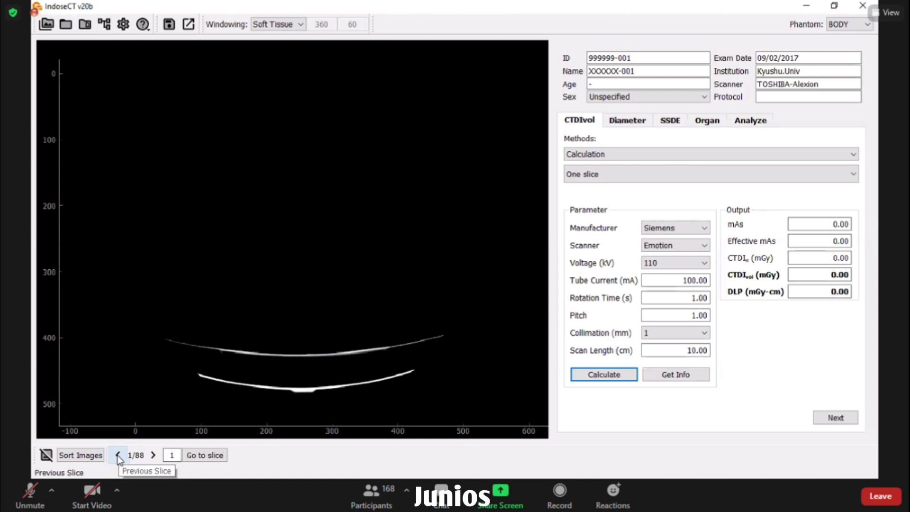
- Wrap around to slice 88, step back to slice 85, and select the slice number box
click(118, 455)
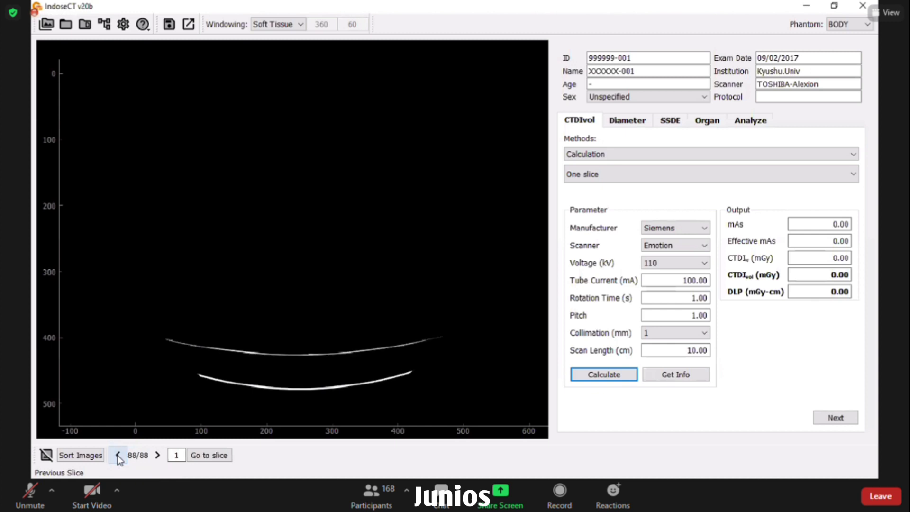
click(117, 455)
click(118, 455)
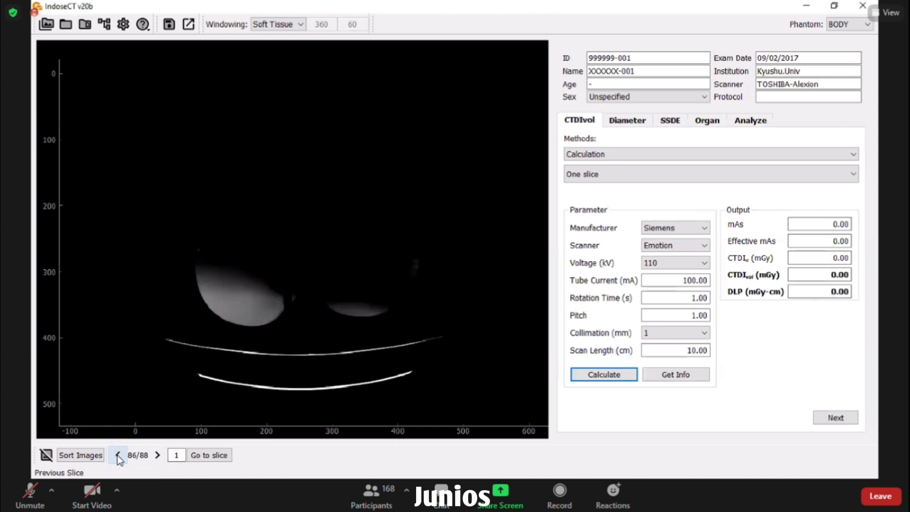
click(117, 455)
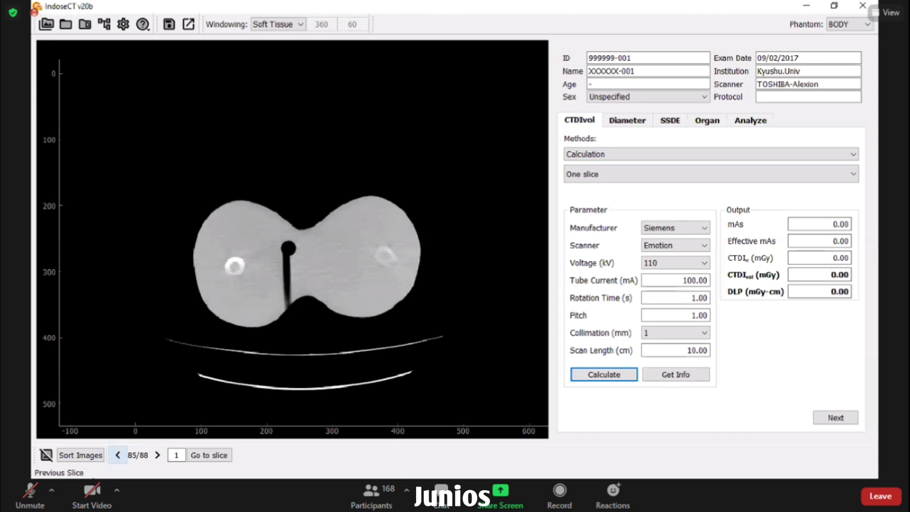
click(178, 456)
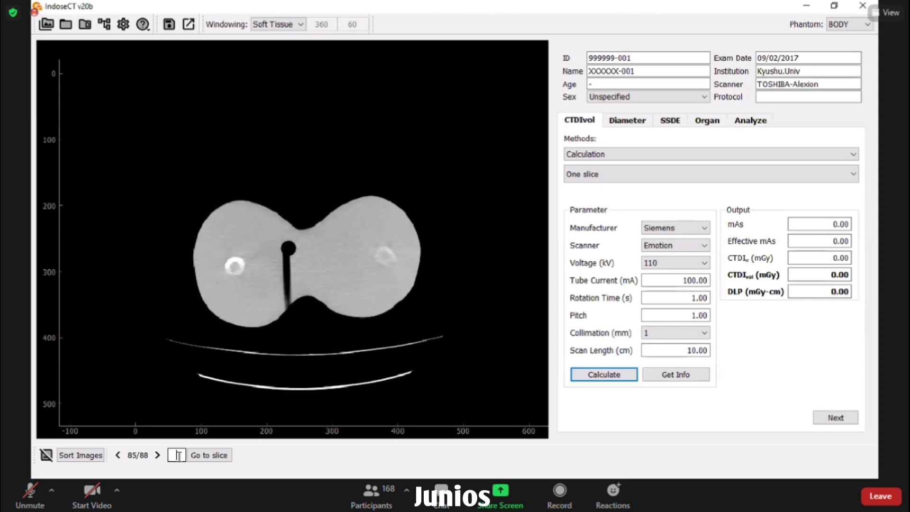
- Jump to slice 50 using the slice number box
text(50)
click(216, 456)
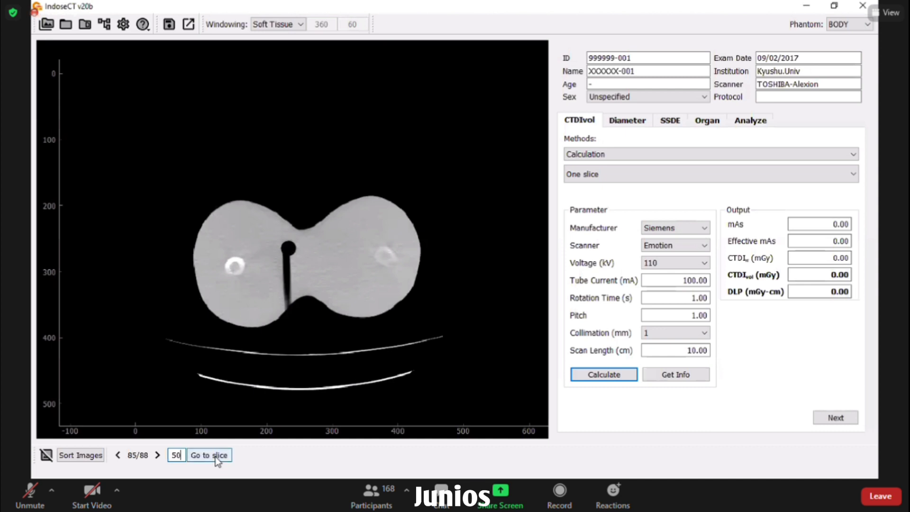
click(215, 457)
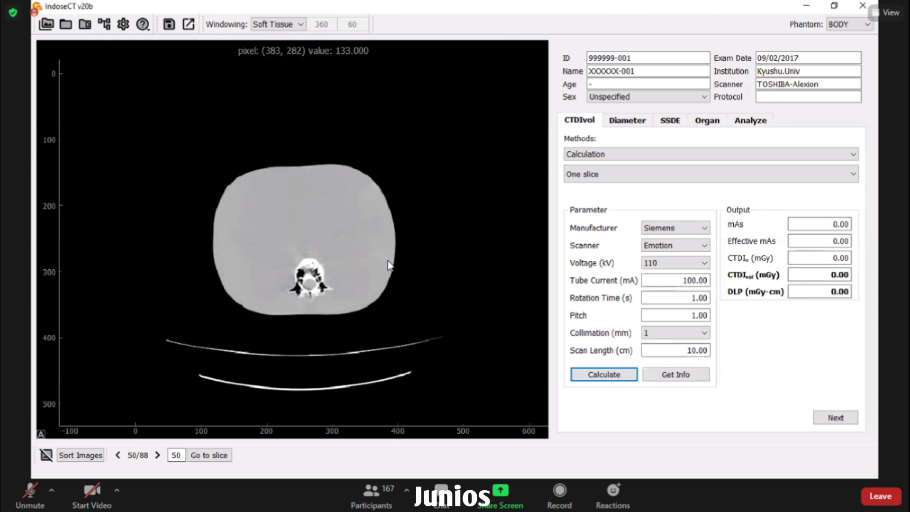
- Scroll over the CT image through the slices, settling on slice 52 of 88
scroll(388, 265, down, 1)
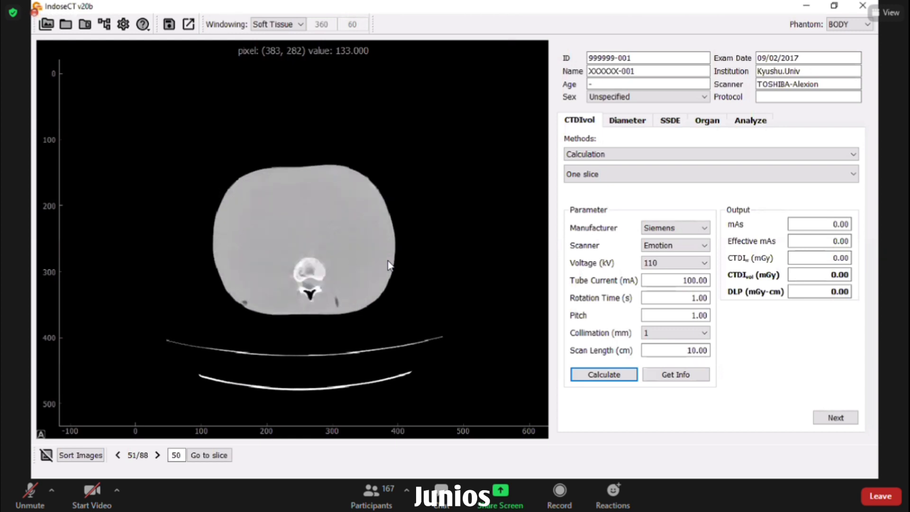
scroll(387, 260, down, 1)
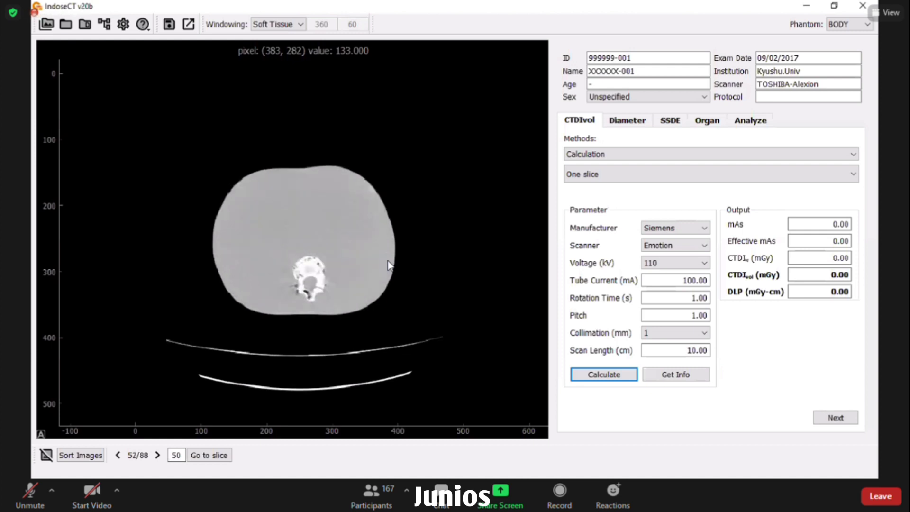
scroll(388, 261, down, 1)
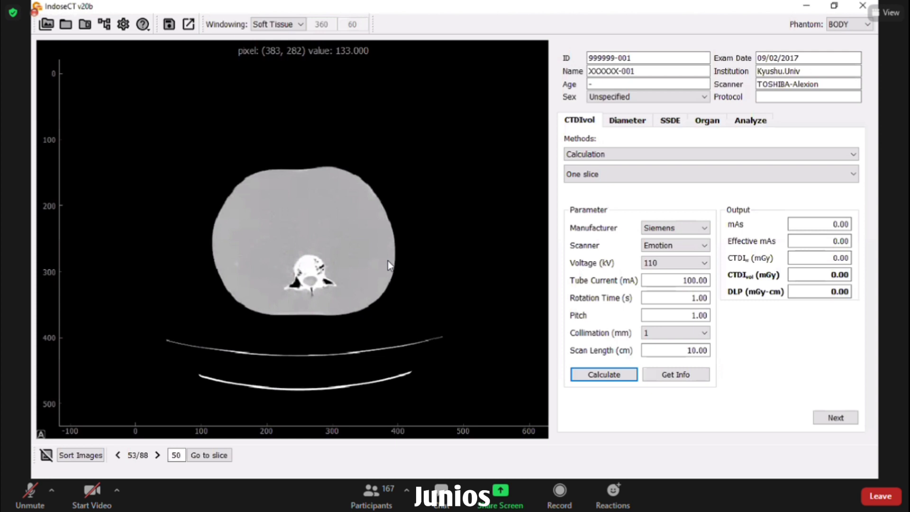
scroll(387, 260, down, 1)
scroll(388, 265, down, 1)
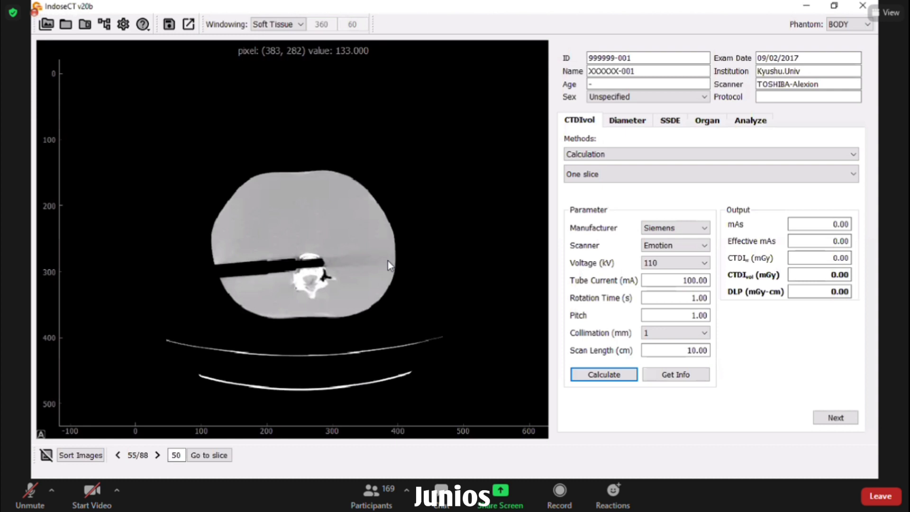
scroll(387, 261, up, 1)
scroll(388, 263, up, 1)
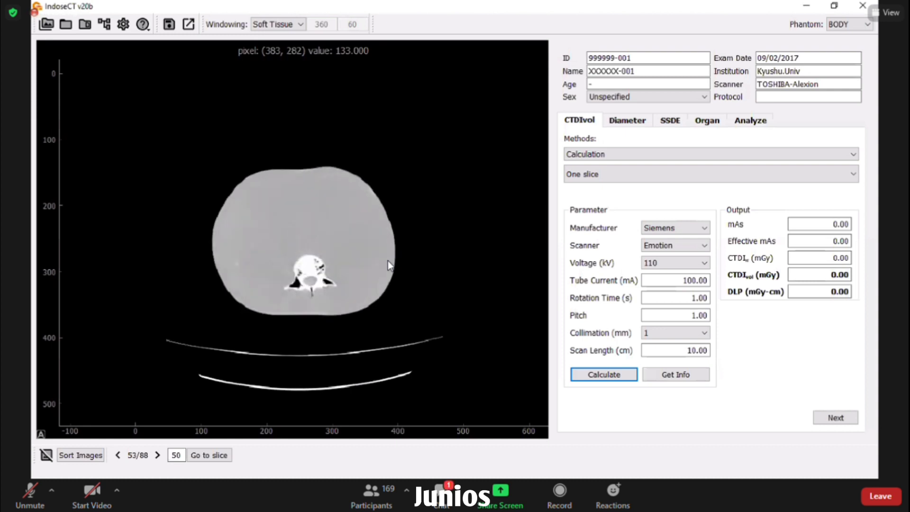
scroll(388, 265, up, 1)
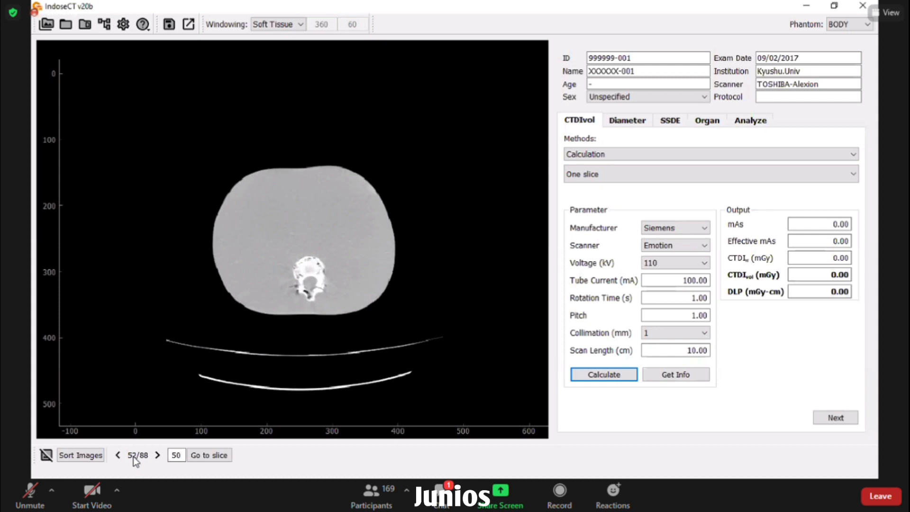
key(Right)
key(Right)
key(Right)
key(Right)
key(Right)
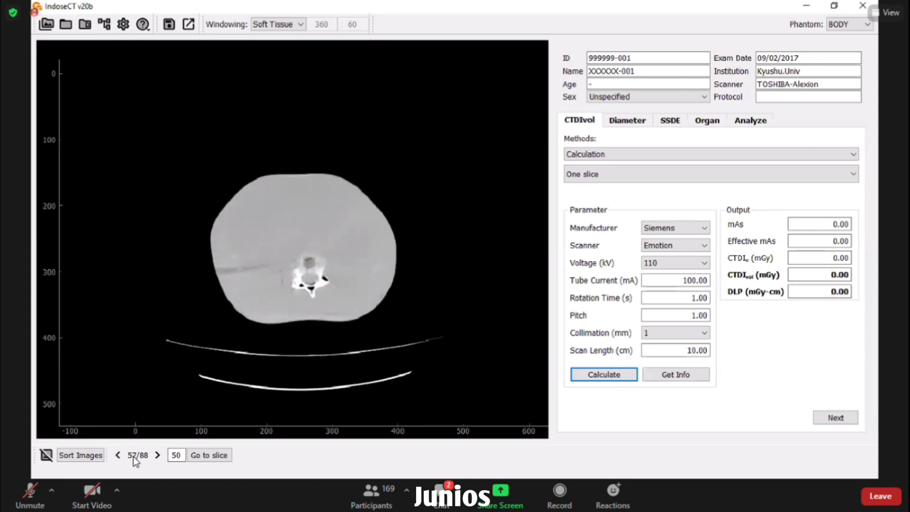
key(Right)
key(Right)
key(Right)
key(Right)
key(Right)
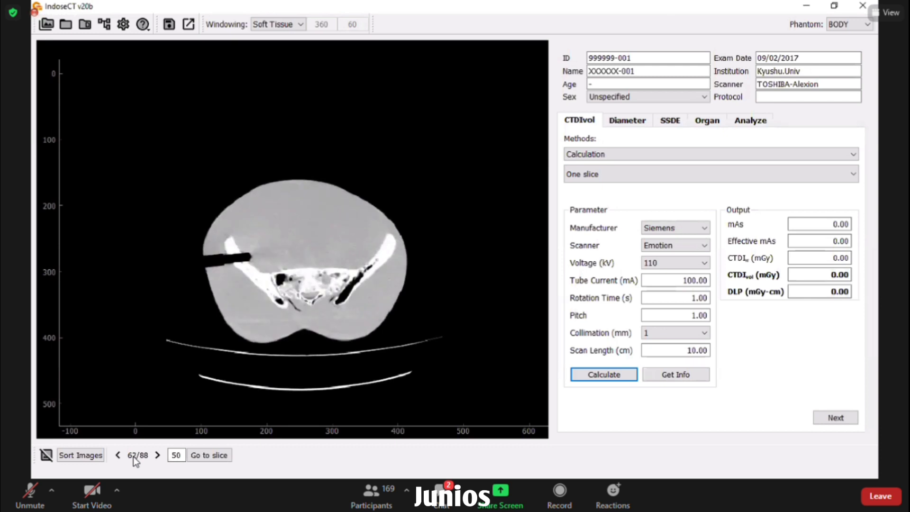
key(Right)
key(Right)
key(Right)
key(Right)
key(Right)
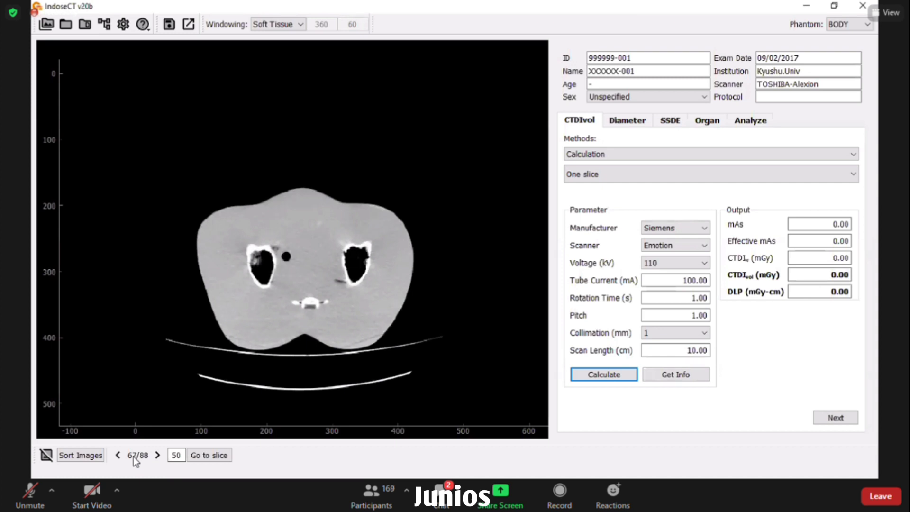
key(Left)
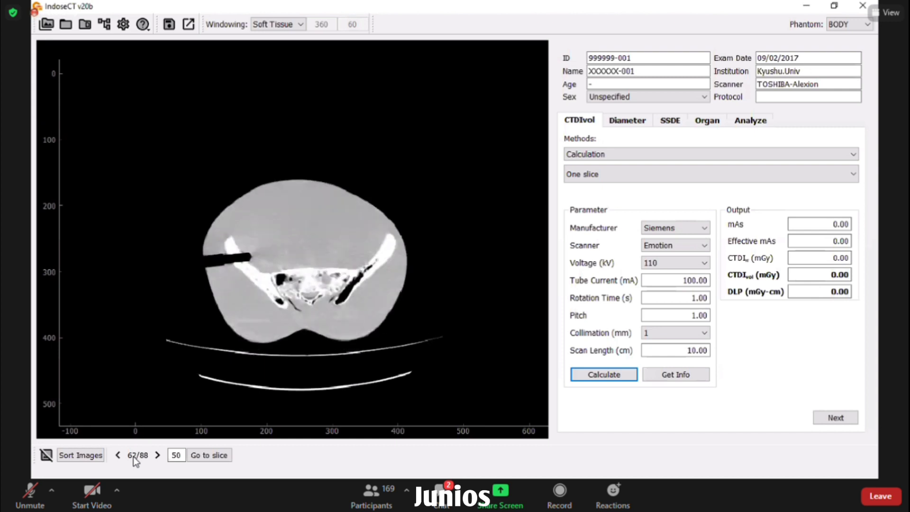
scroll(135, 460, up, 5)
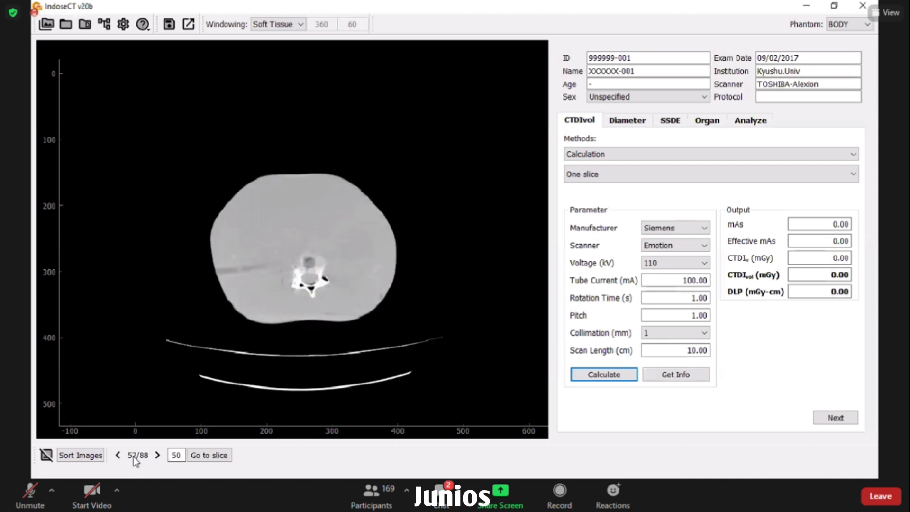
key(Left)
key(Left)
key(Left)
key(Left)
key(Left)
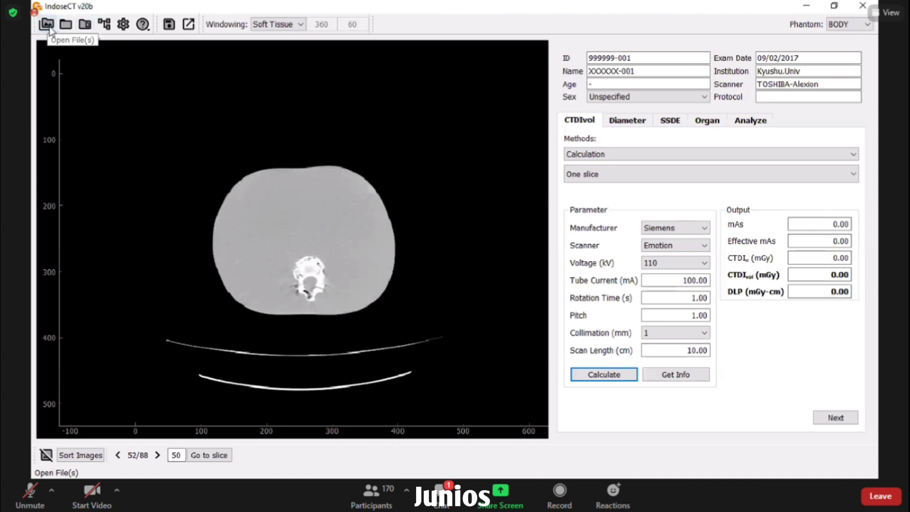
- Browse in Open Files to DATA 1 (D:) > Citra CT > A IndoseCT > Sensation 64 (48)
click(47, 23)
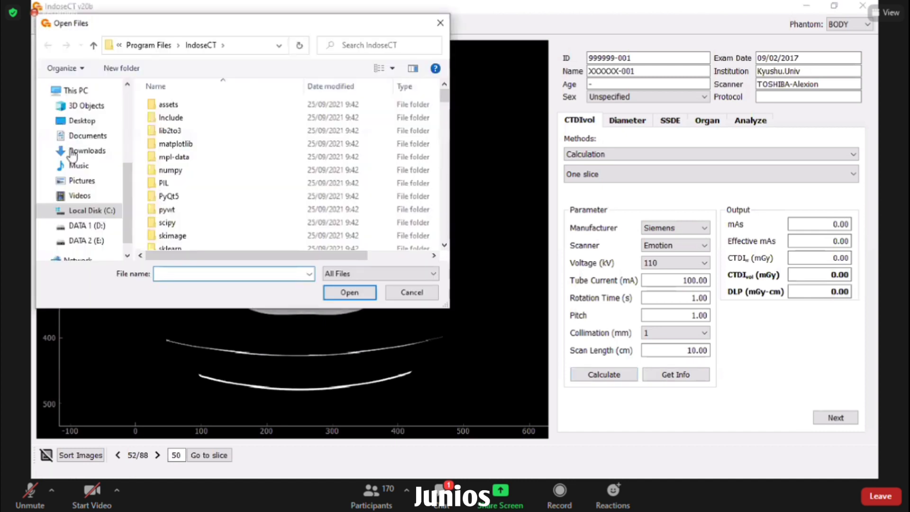
click(110, 226)
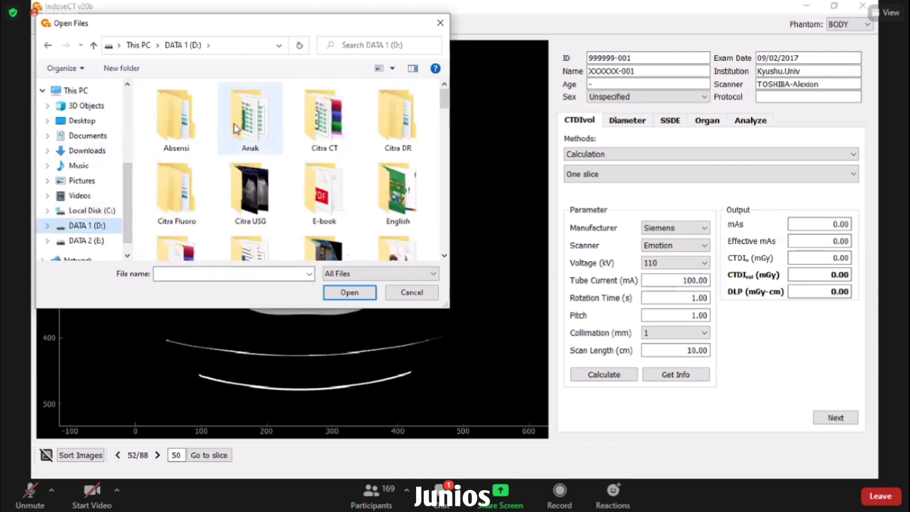
double_click(322, 124)
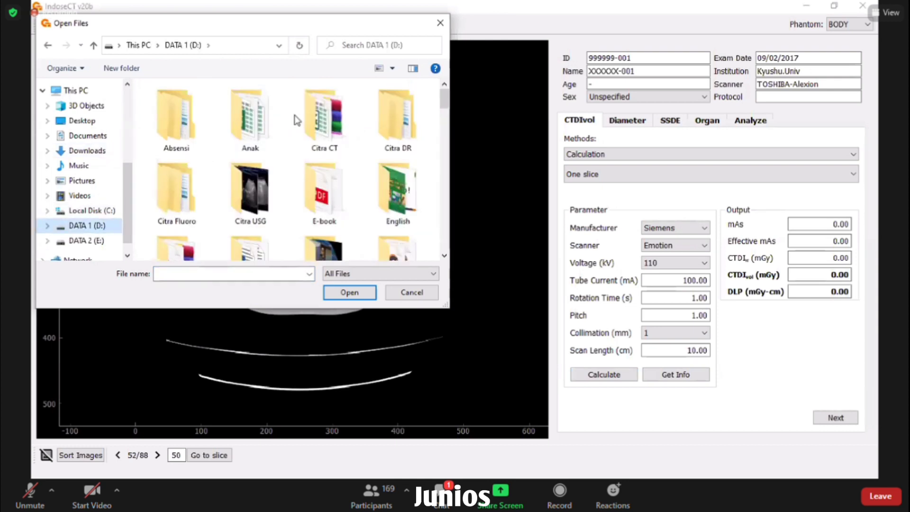
double_click(187, 105)
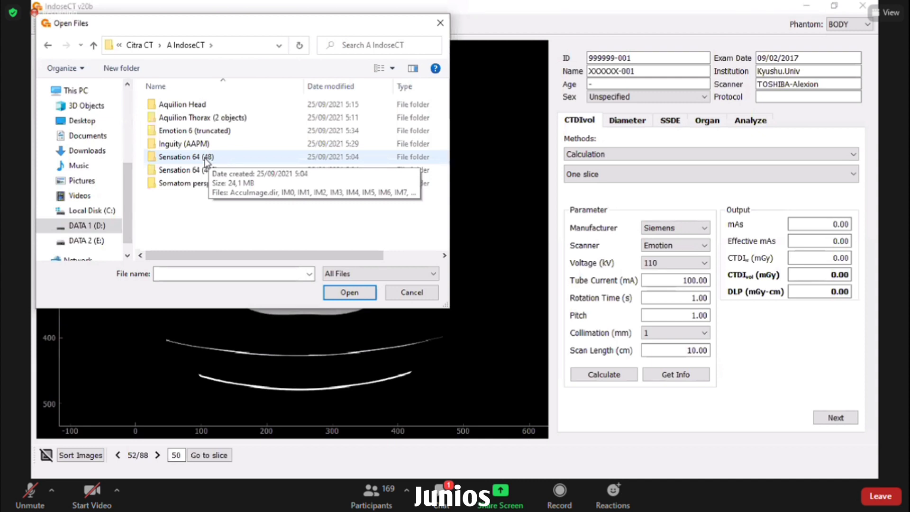
click(210, 159)
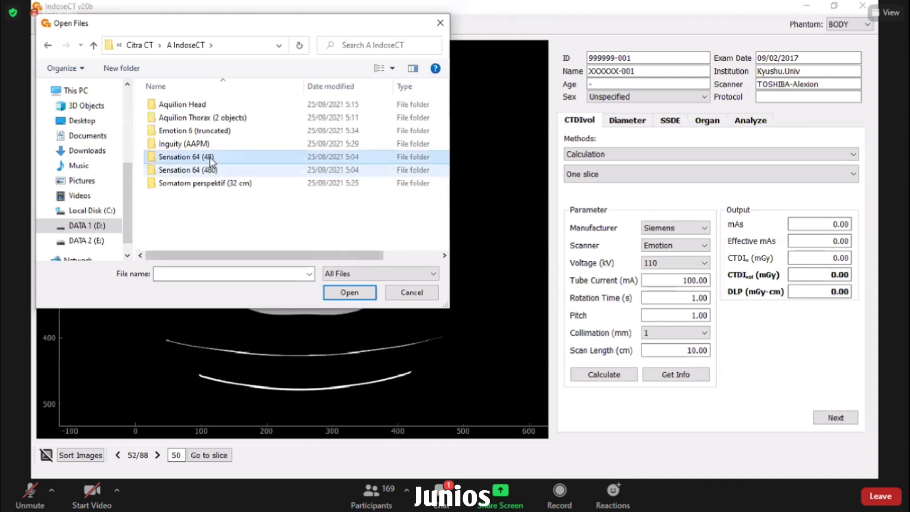
double_click(209, 159)
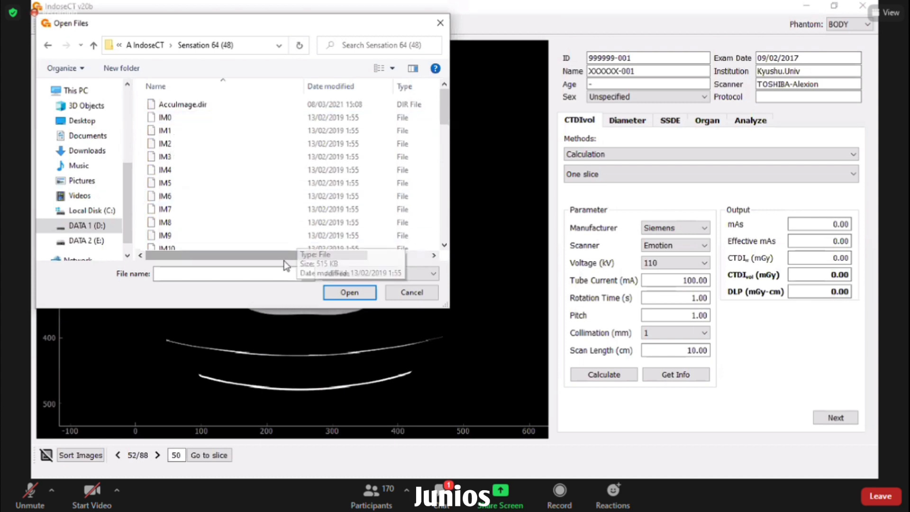
- Select every IM image file except AccuImage.dir and load them as the 48-slice study
mouse_move(283, 261)
mouse_down()
mouse_move(343, 259)
mouse_move(283, 259)
mouse_up()
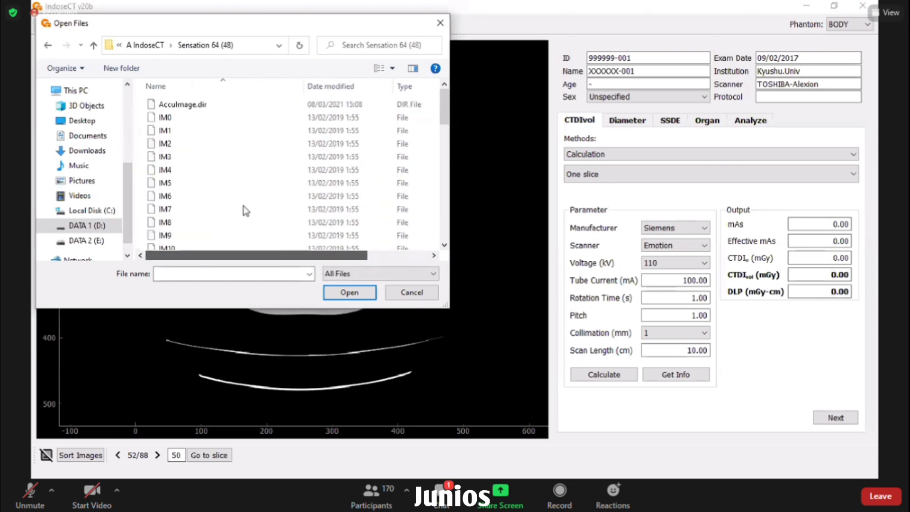
click(169, 120)
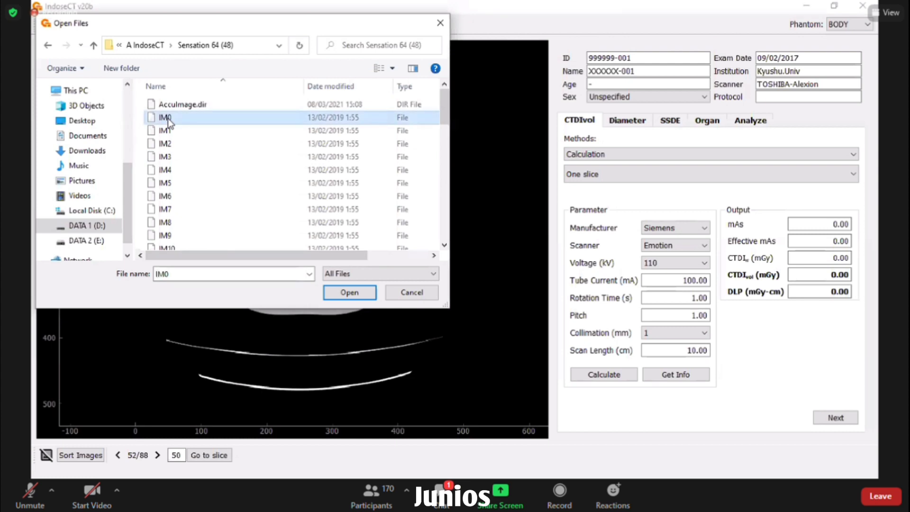
key(ctrl+a)
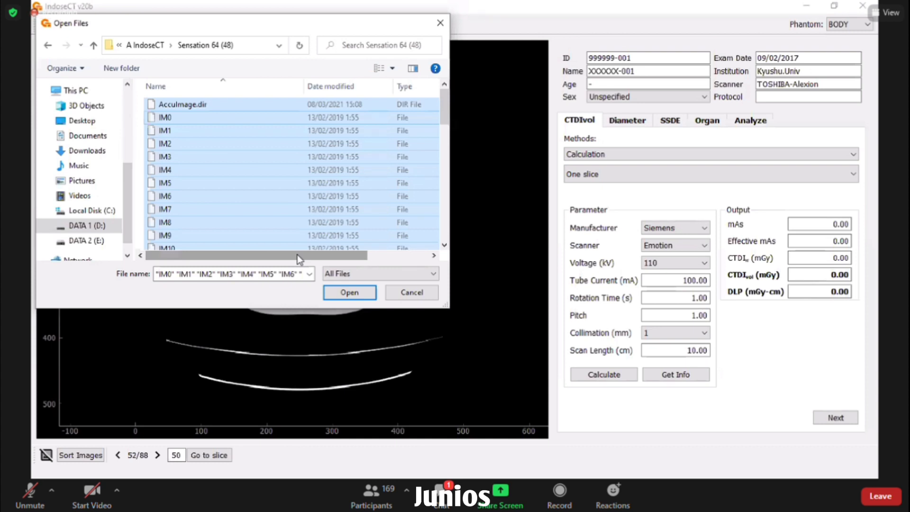
drag(297, 254, 356, 258)
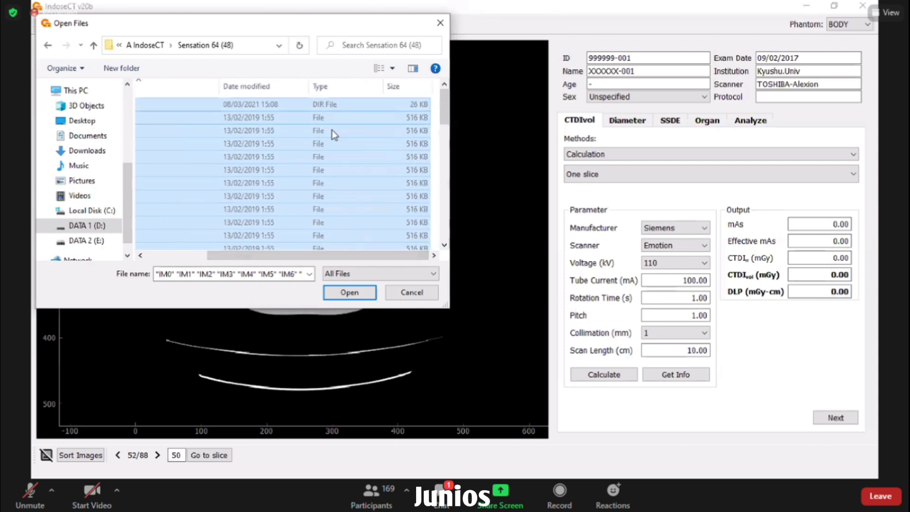
key(ctrl+space)
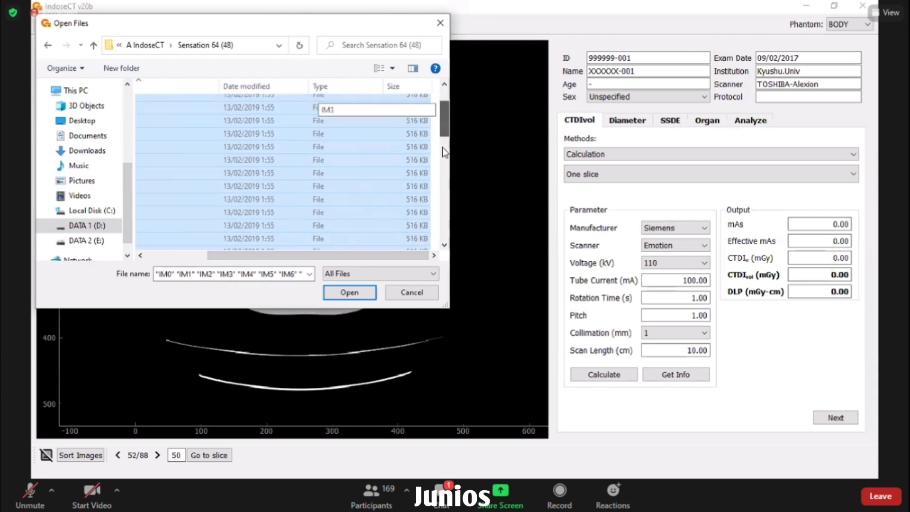
drag(442, 147, 440, 94)
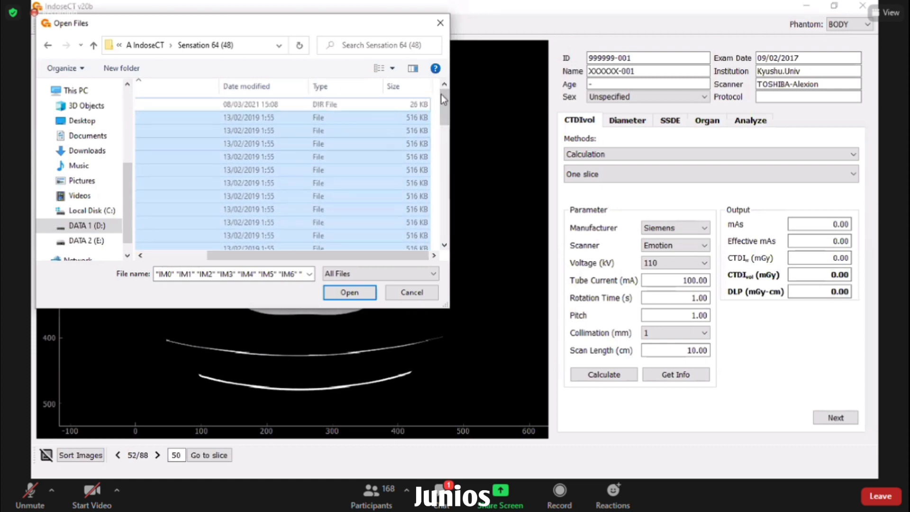
click(349, 292)
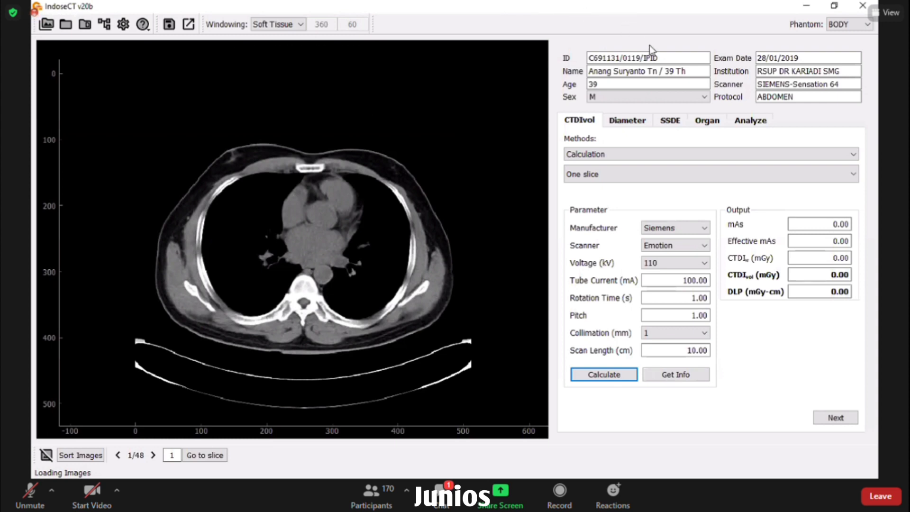
- Delete the text in the patient Name and Institution fields
drag(690, 71, 617, 71)
drag(687, 71, 589, 72)
key(BackSpace)
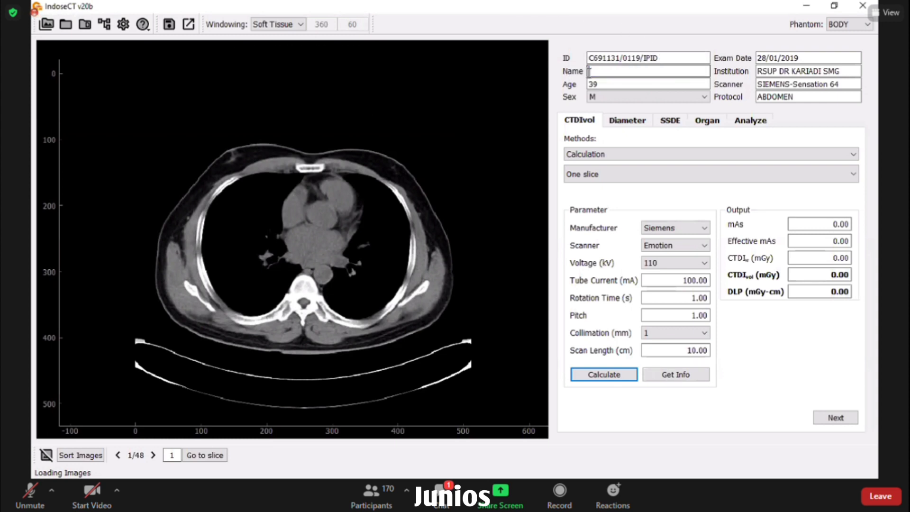
drag(839, 71, 756, 70)
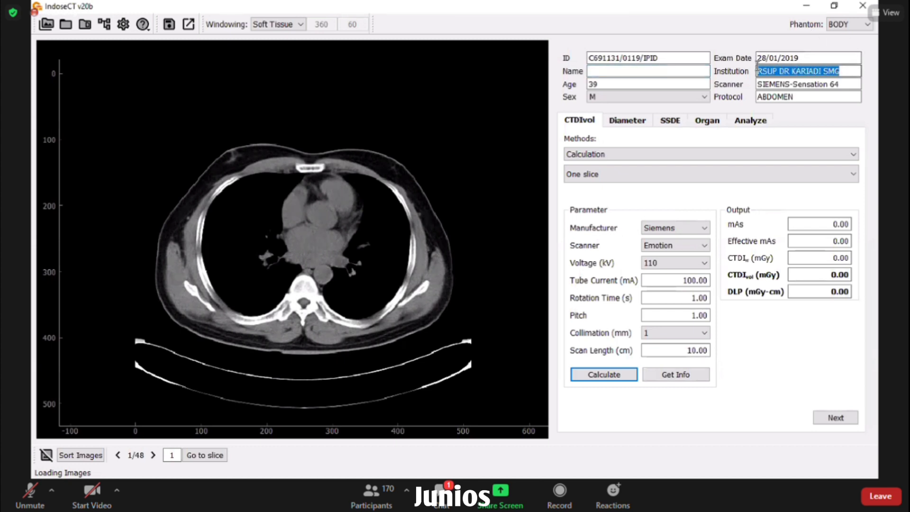
key(BackSpace)
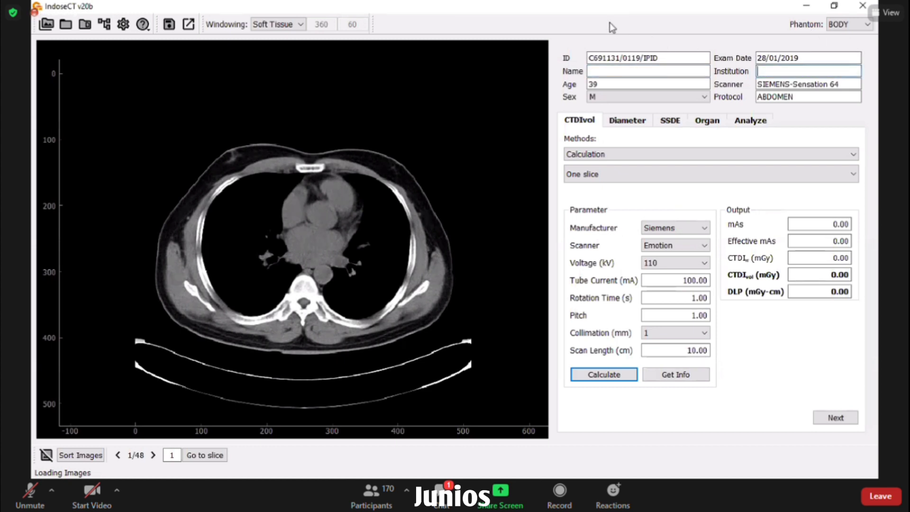